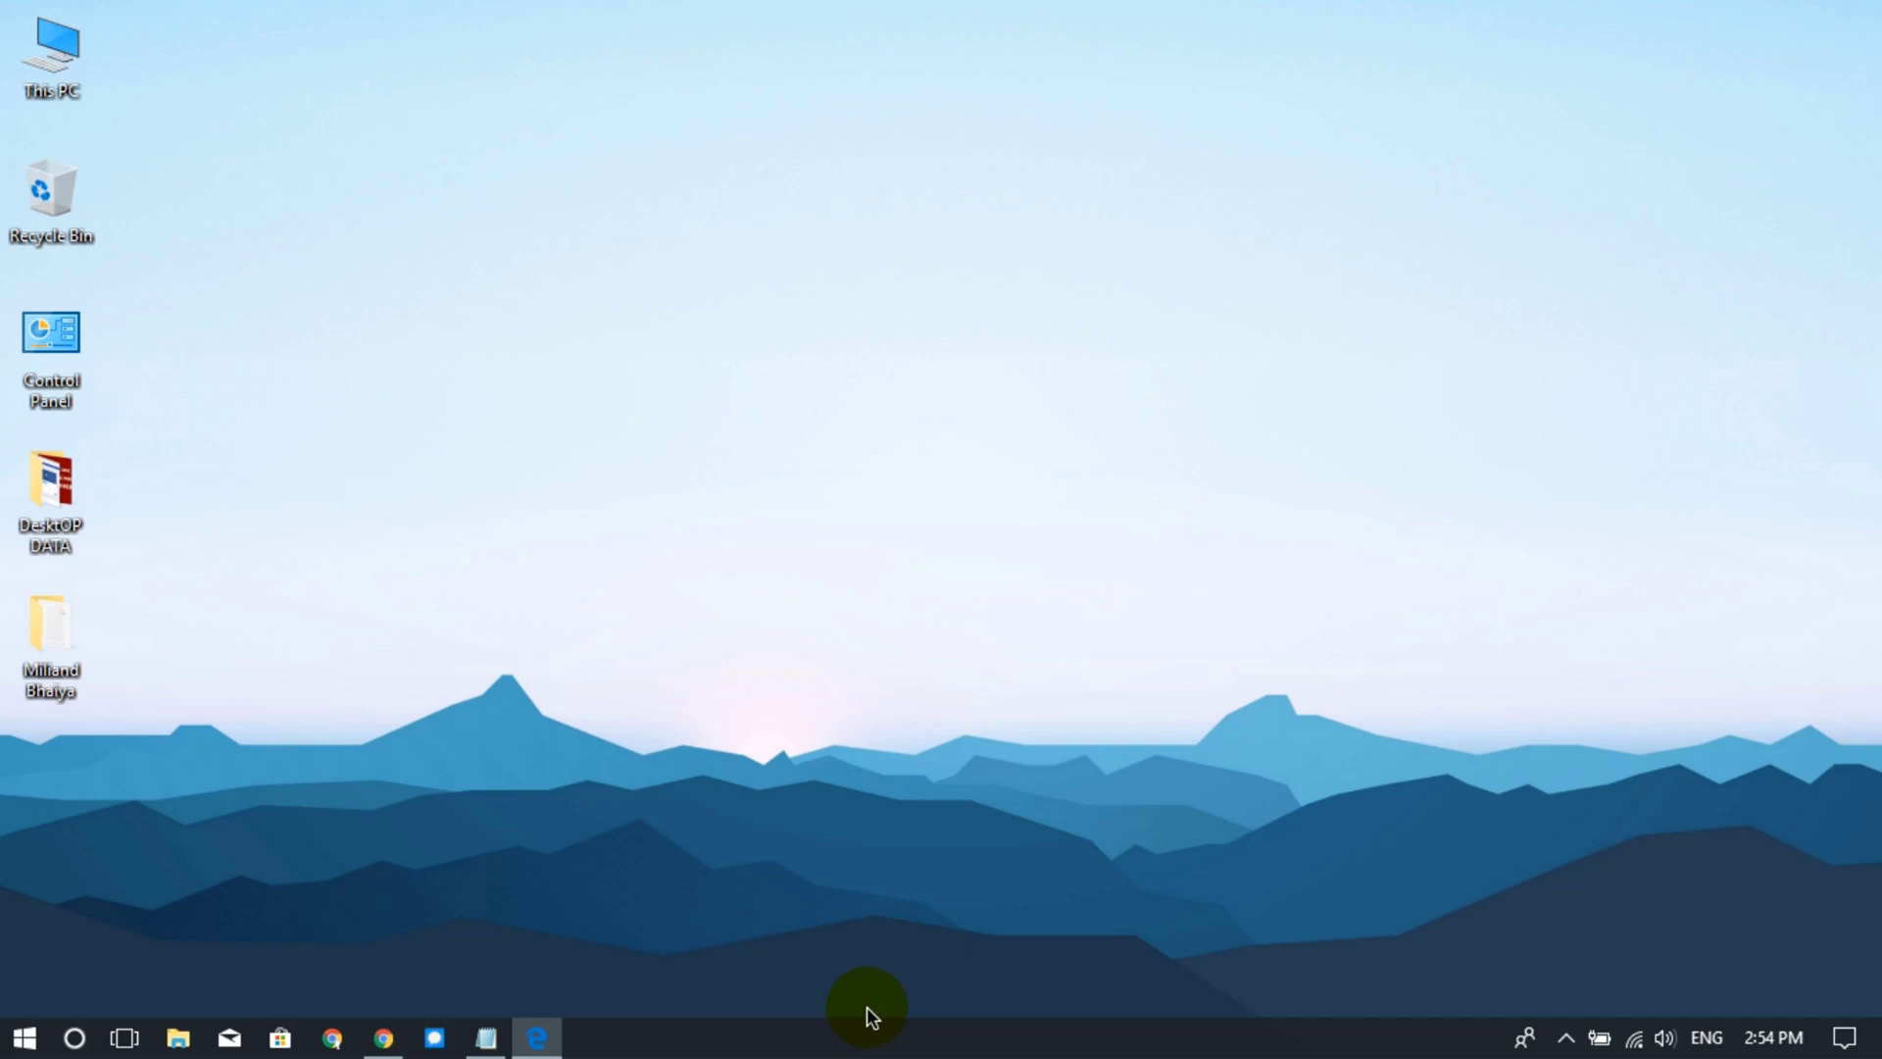
# - Close the open post and open the 260-like 'focus!' image post from the profile grid
pyautogui.click(382, 1038)
pyautogui.click(245, 471)
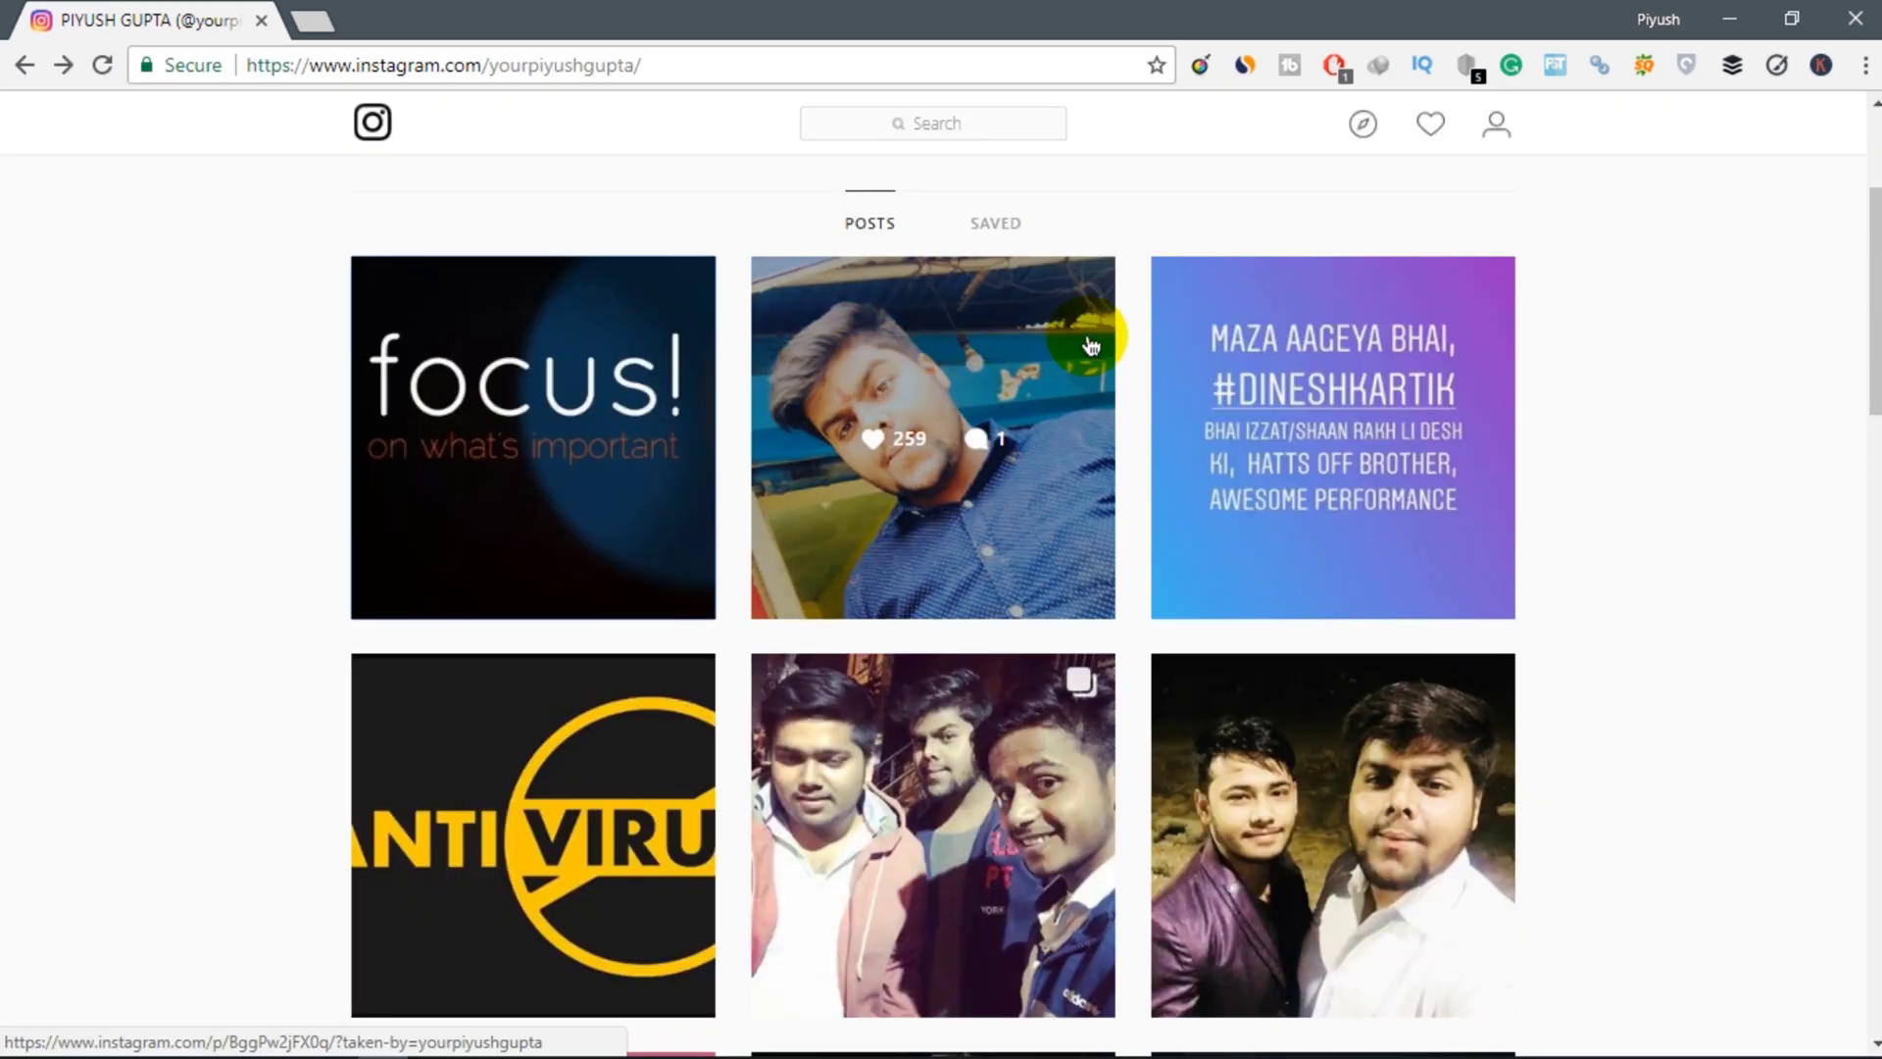
pyautogui.scroll(2, 1188, 331)
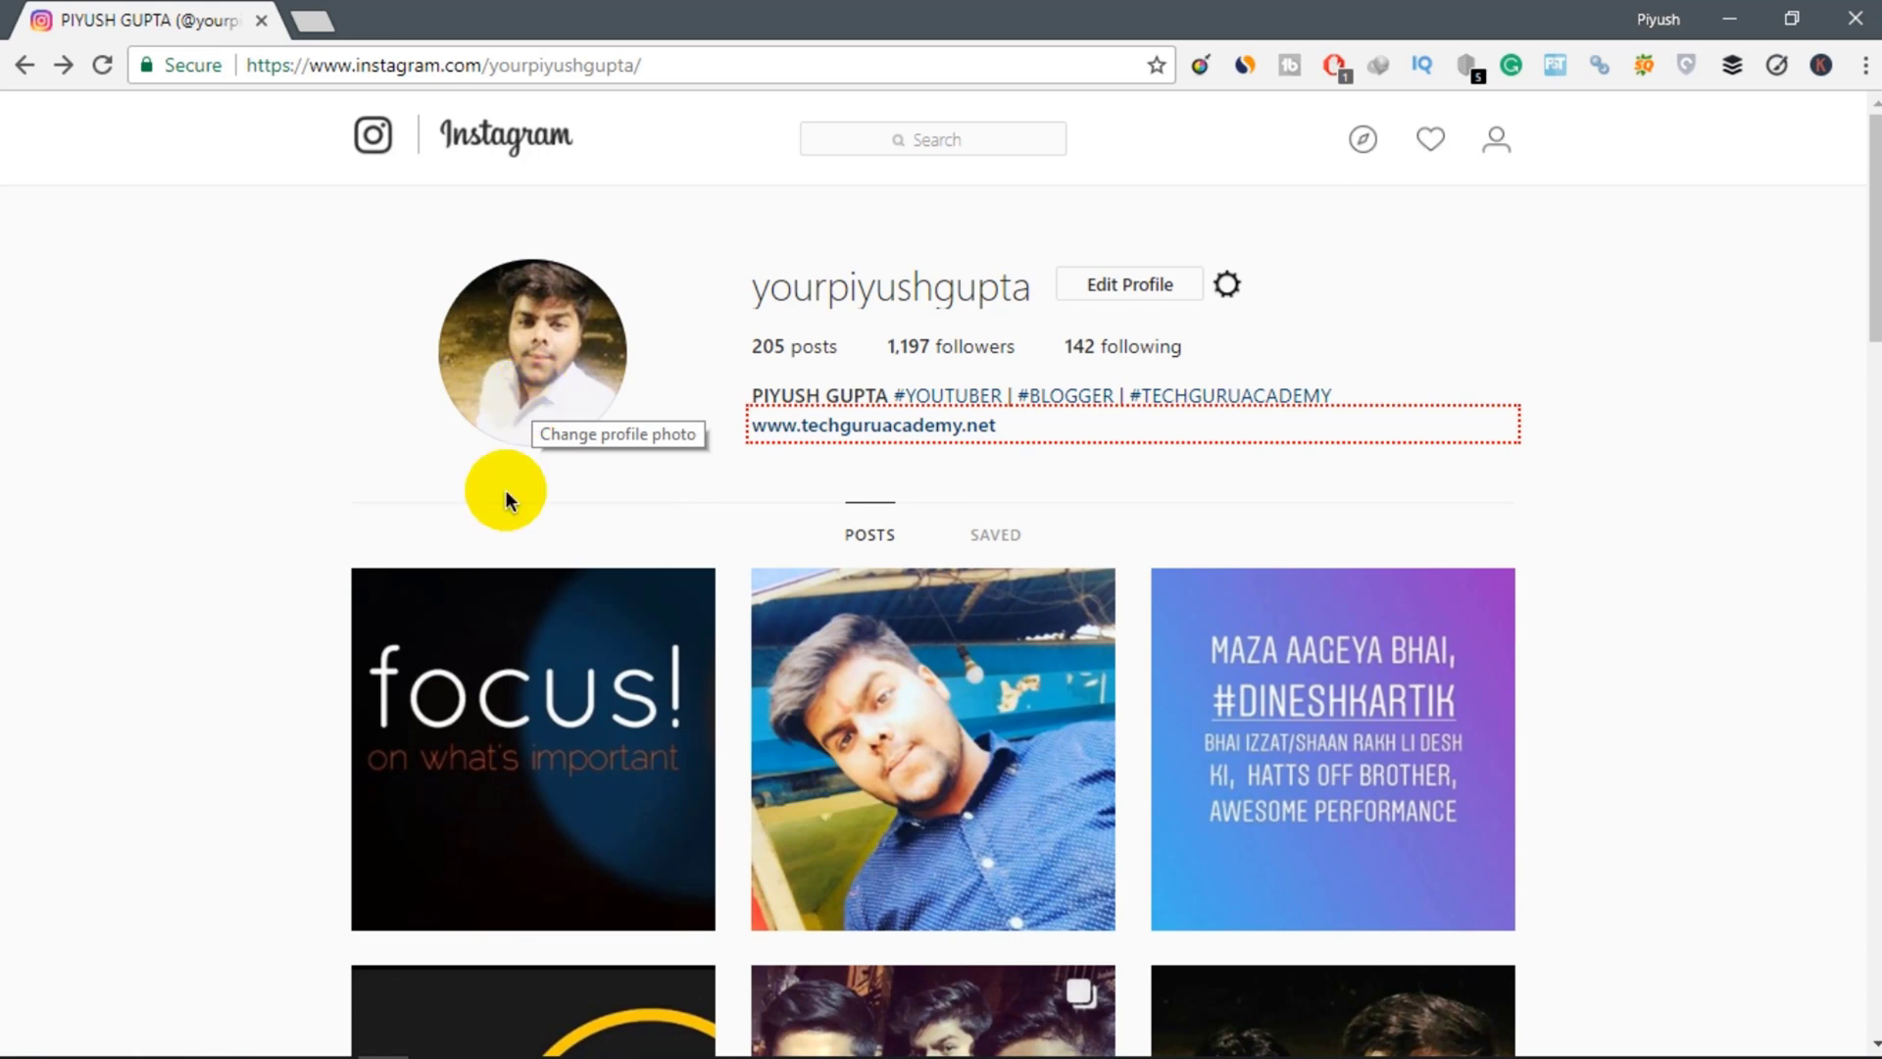
pyautogui.click(463, 623)
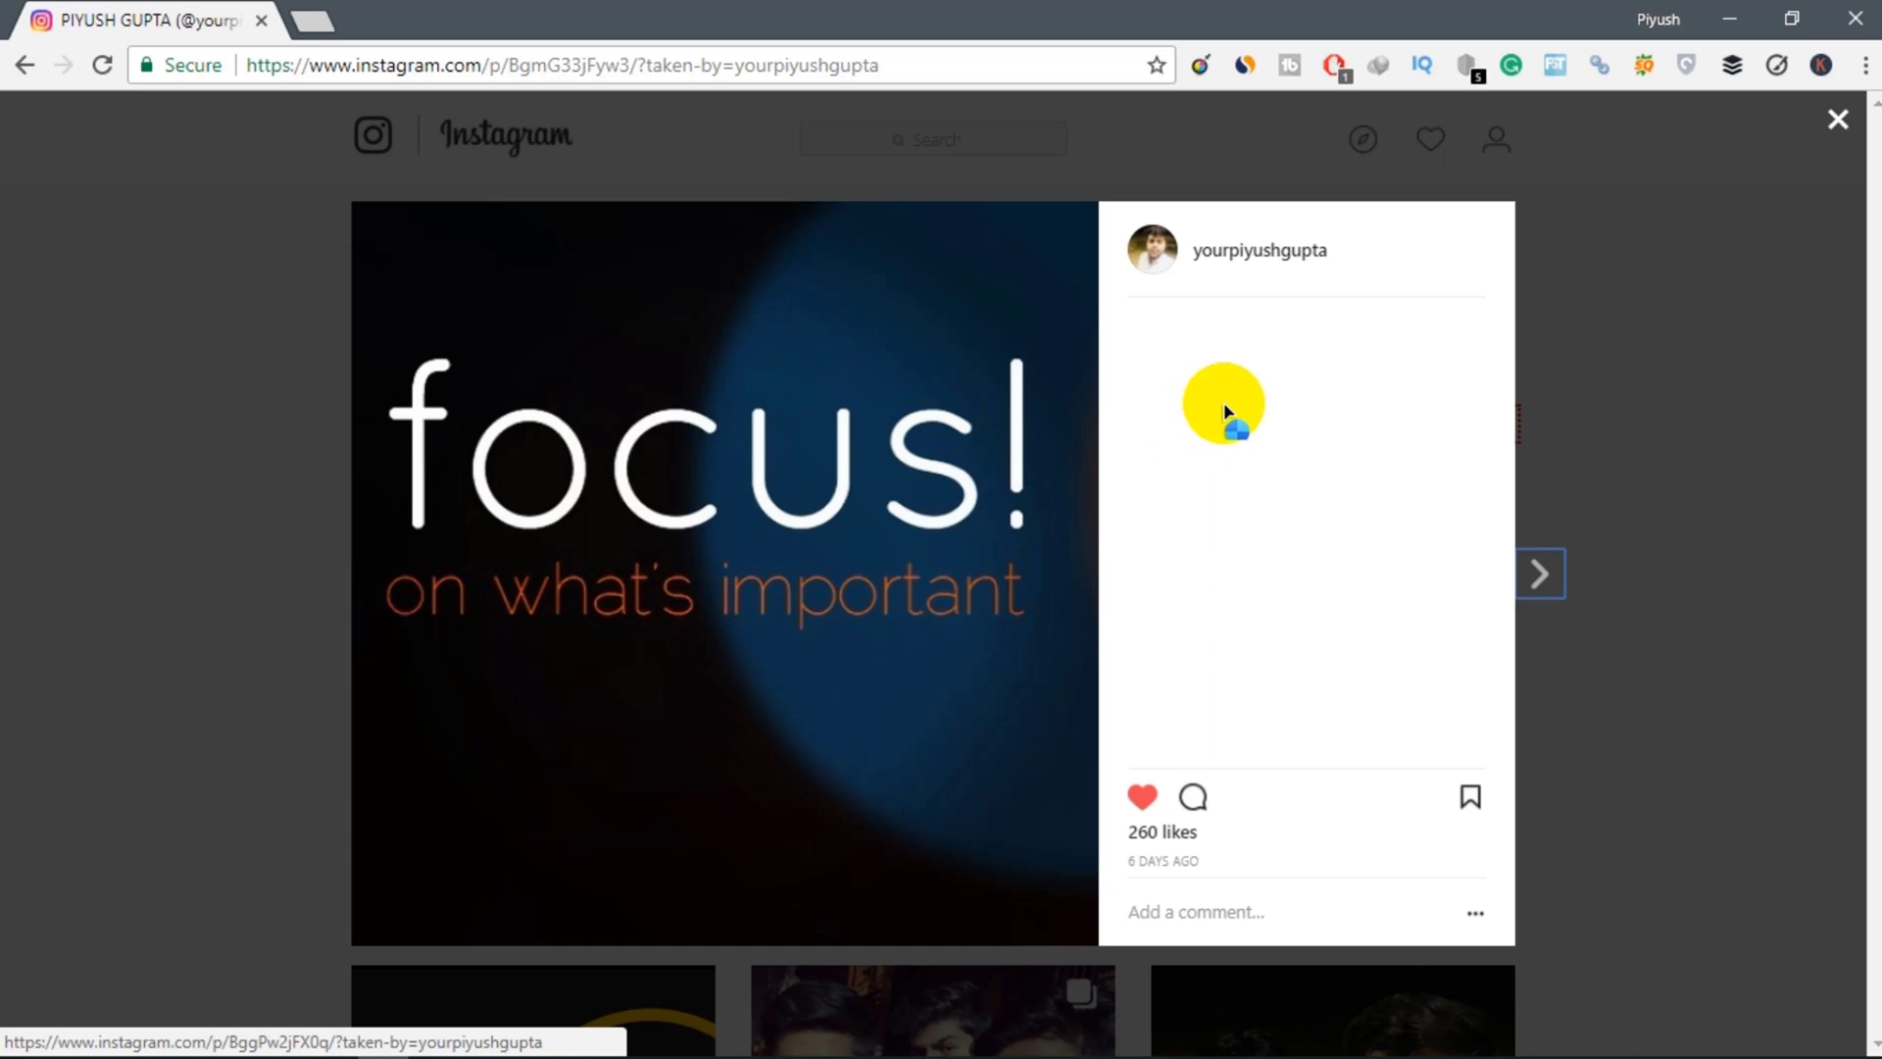
# - Show the 'focus!' post's page source in its own tab via View page source
pyautogui.rightClick(1180, 457)
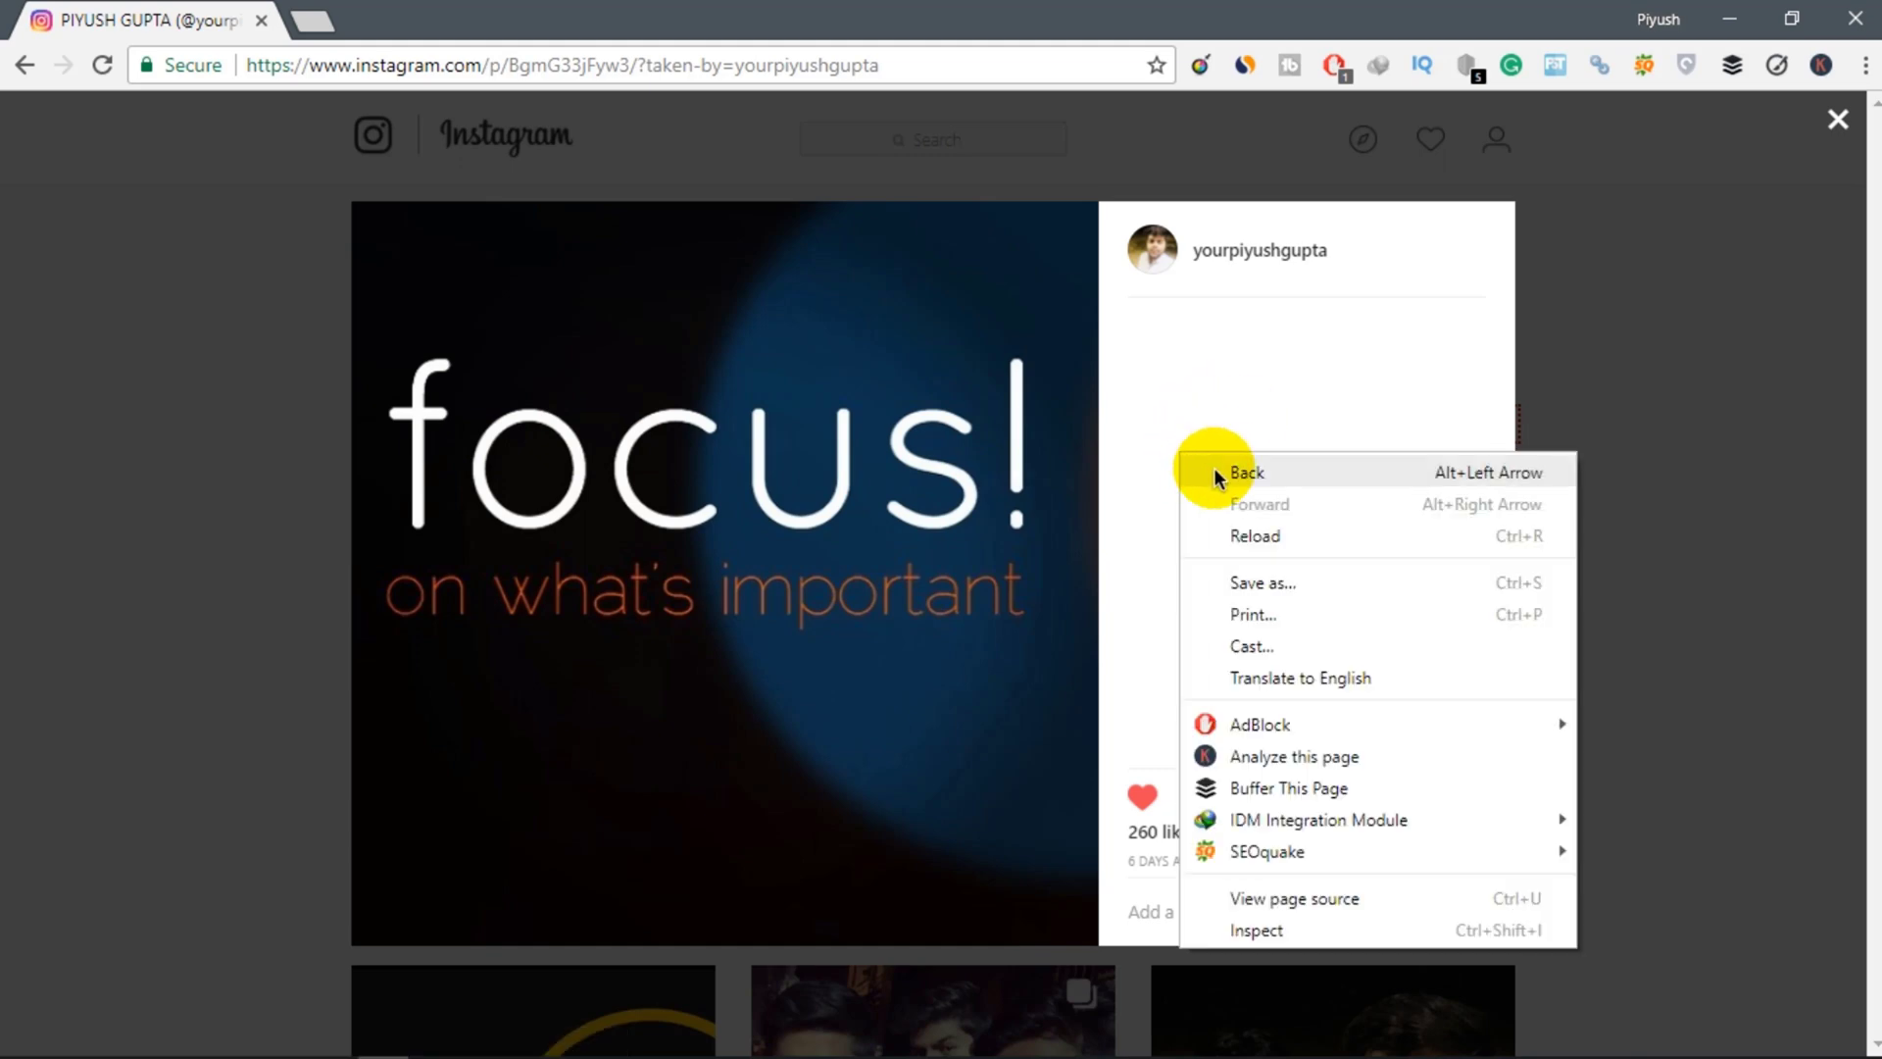
pyautogui.click(1302, 900)
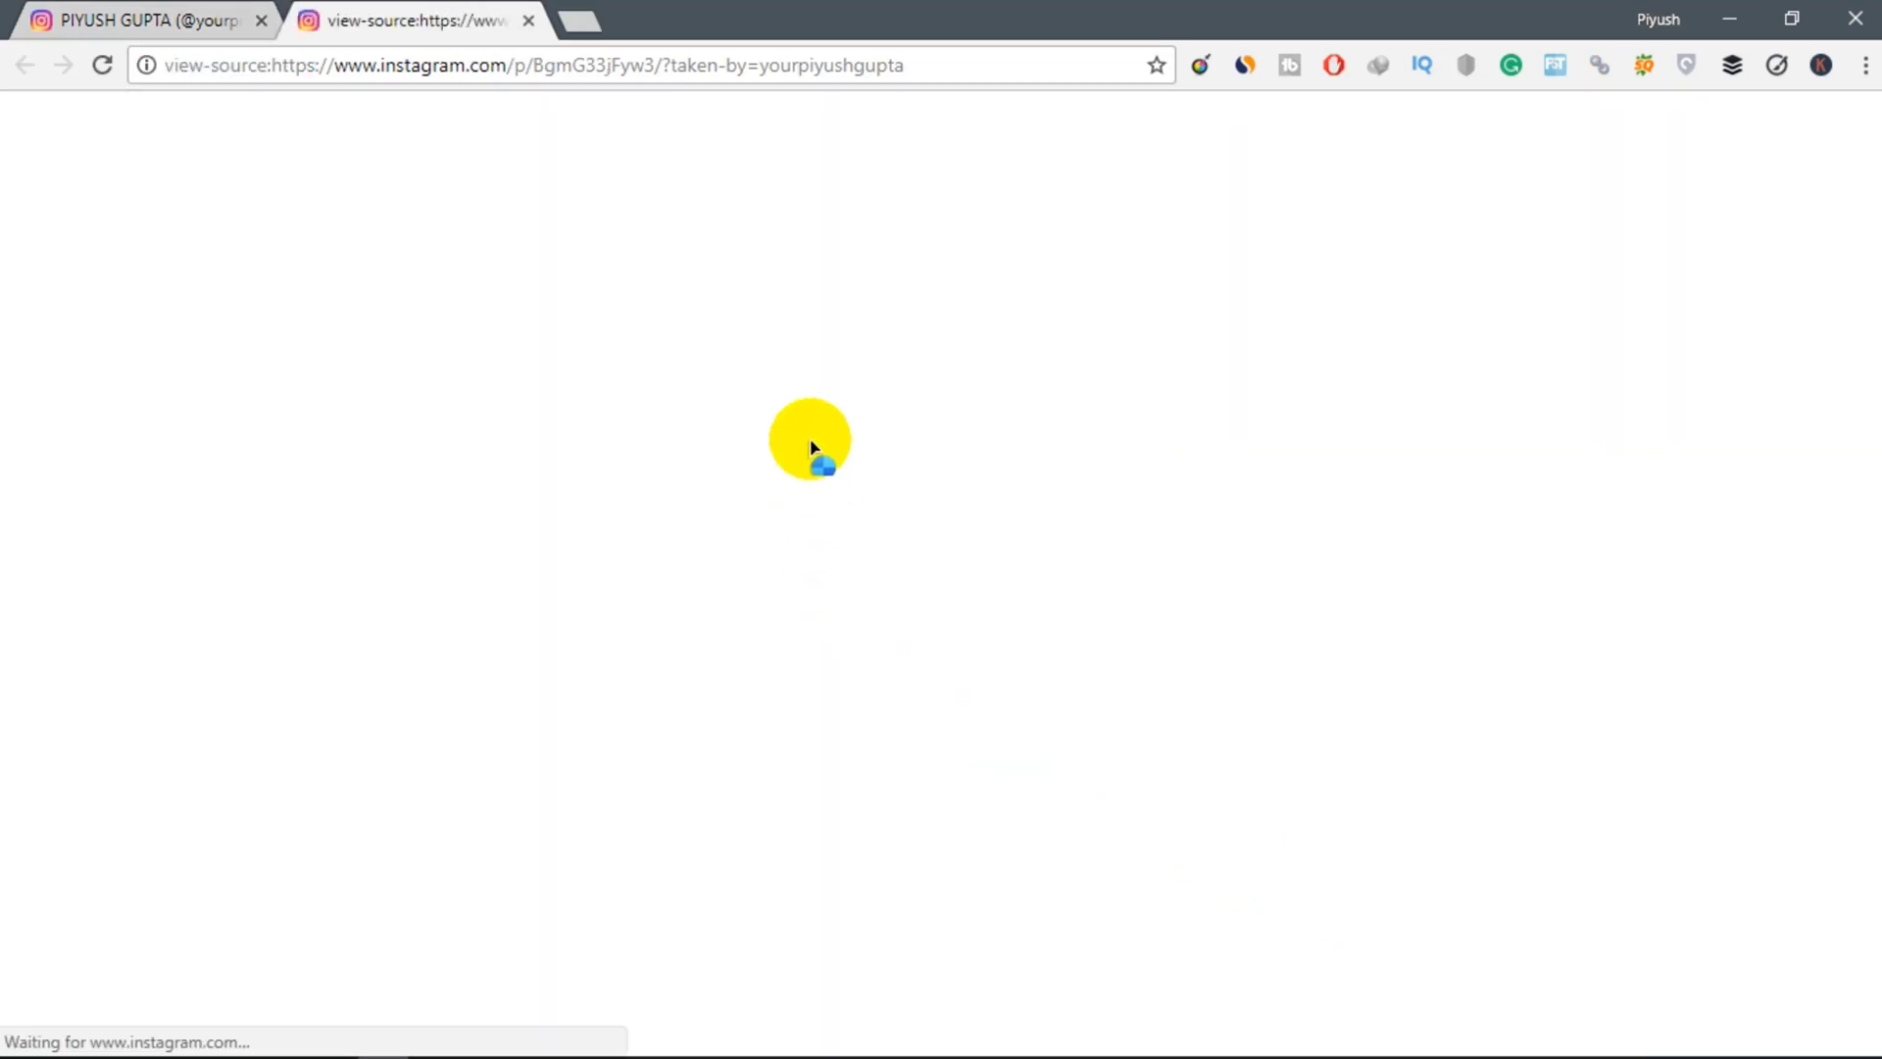
pyautogui.scroll(-1, 833, 402)
pyautogui.scroll(-2, 941, 579)
pyautogui.scroll(-2, 942, 577)
pyautogui.scroll(-3, 941, 579)
pyautogui.scroll(-5, 941, 578)
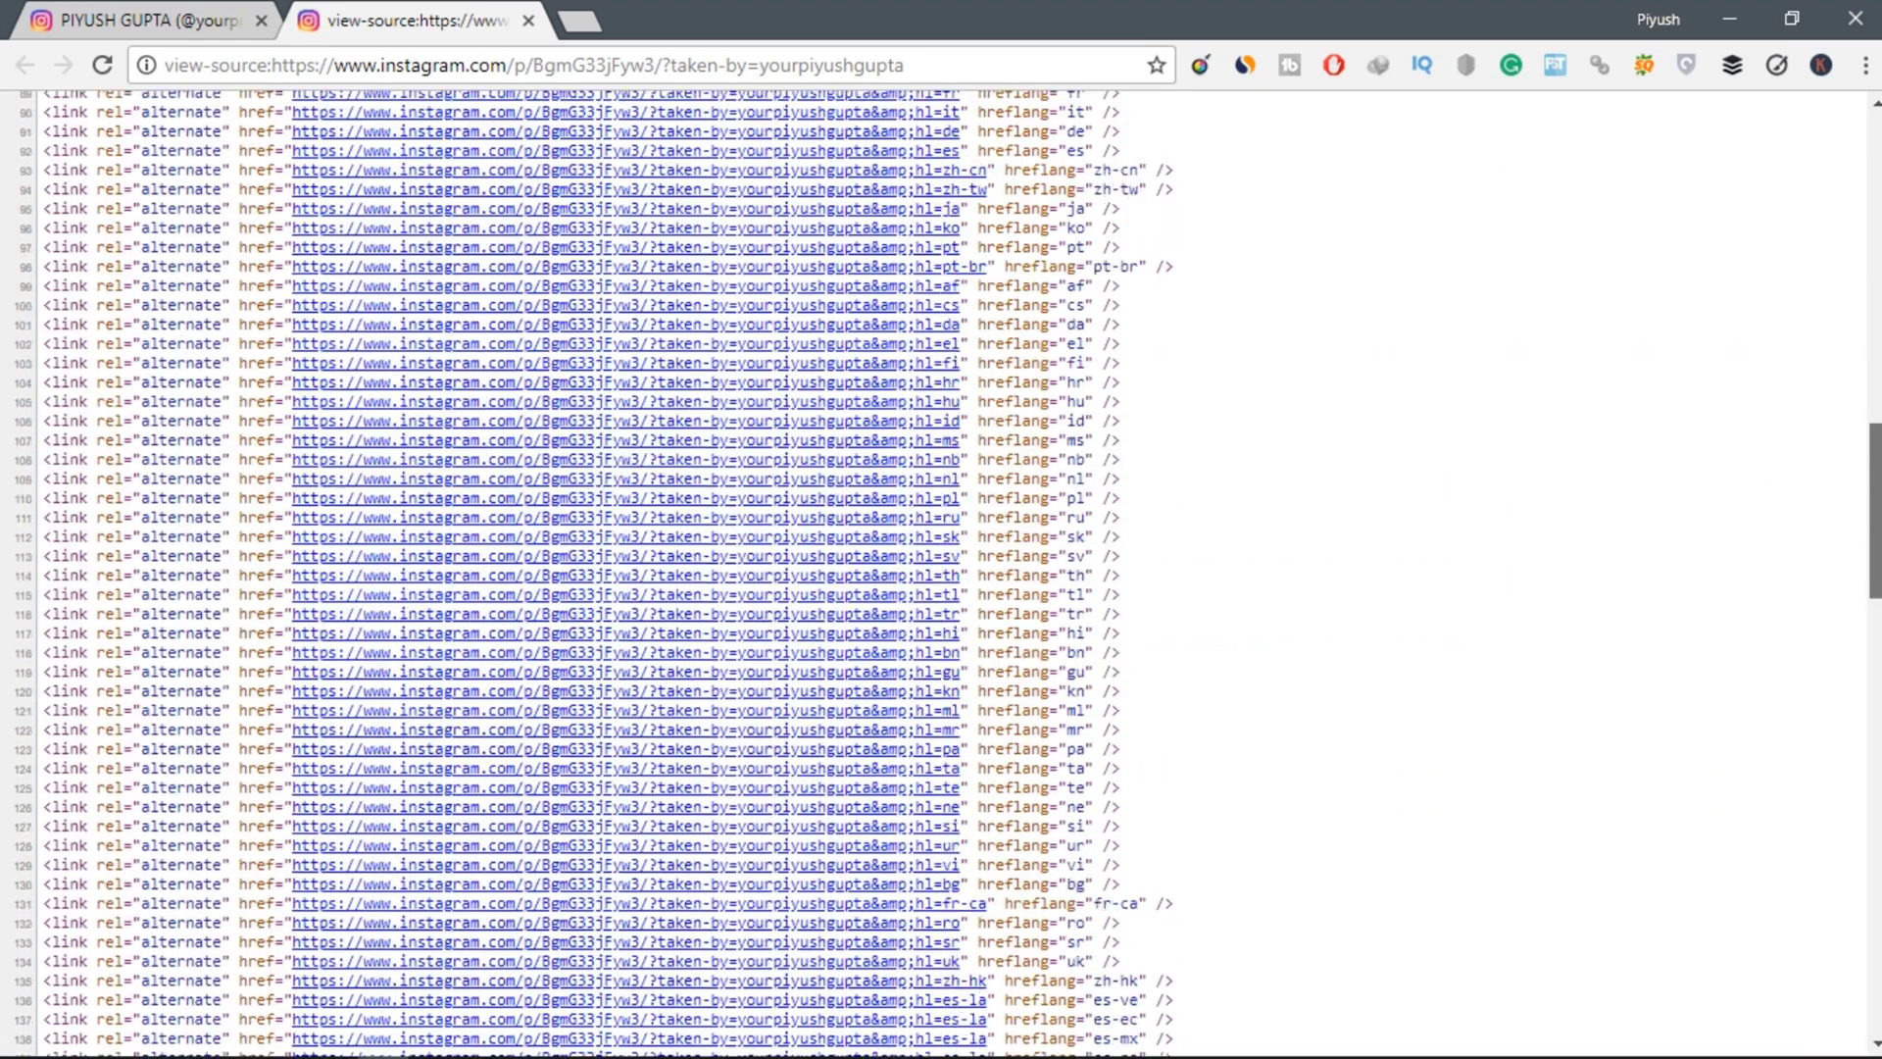
pyautogui.scroll(12, 822, 227)
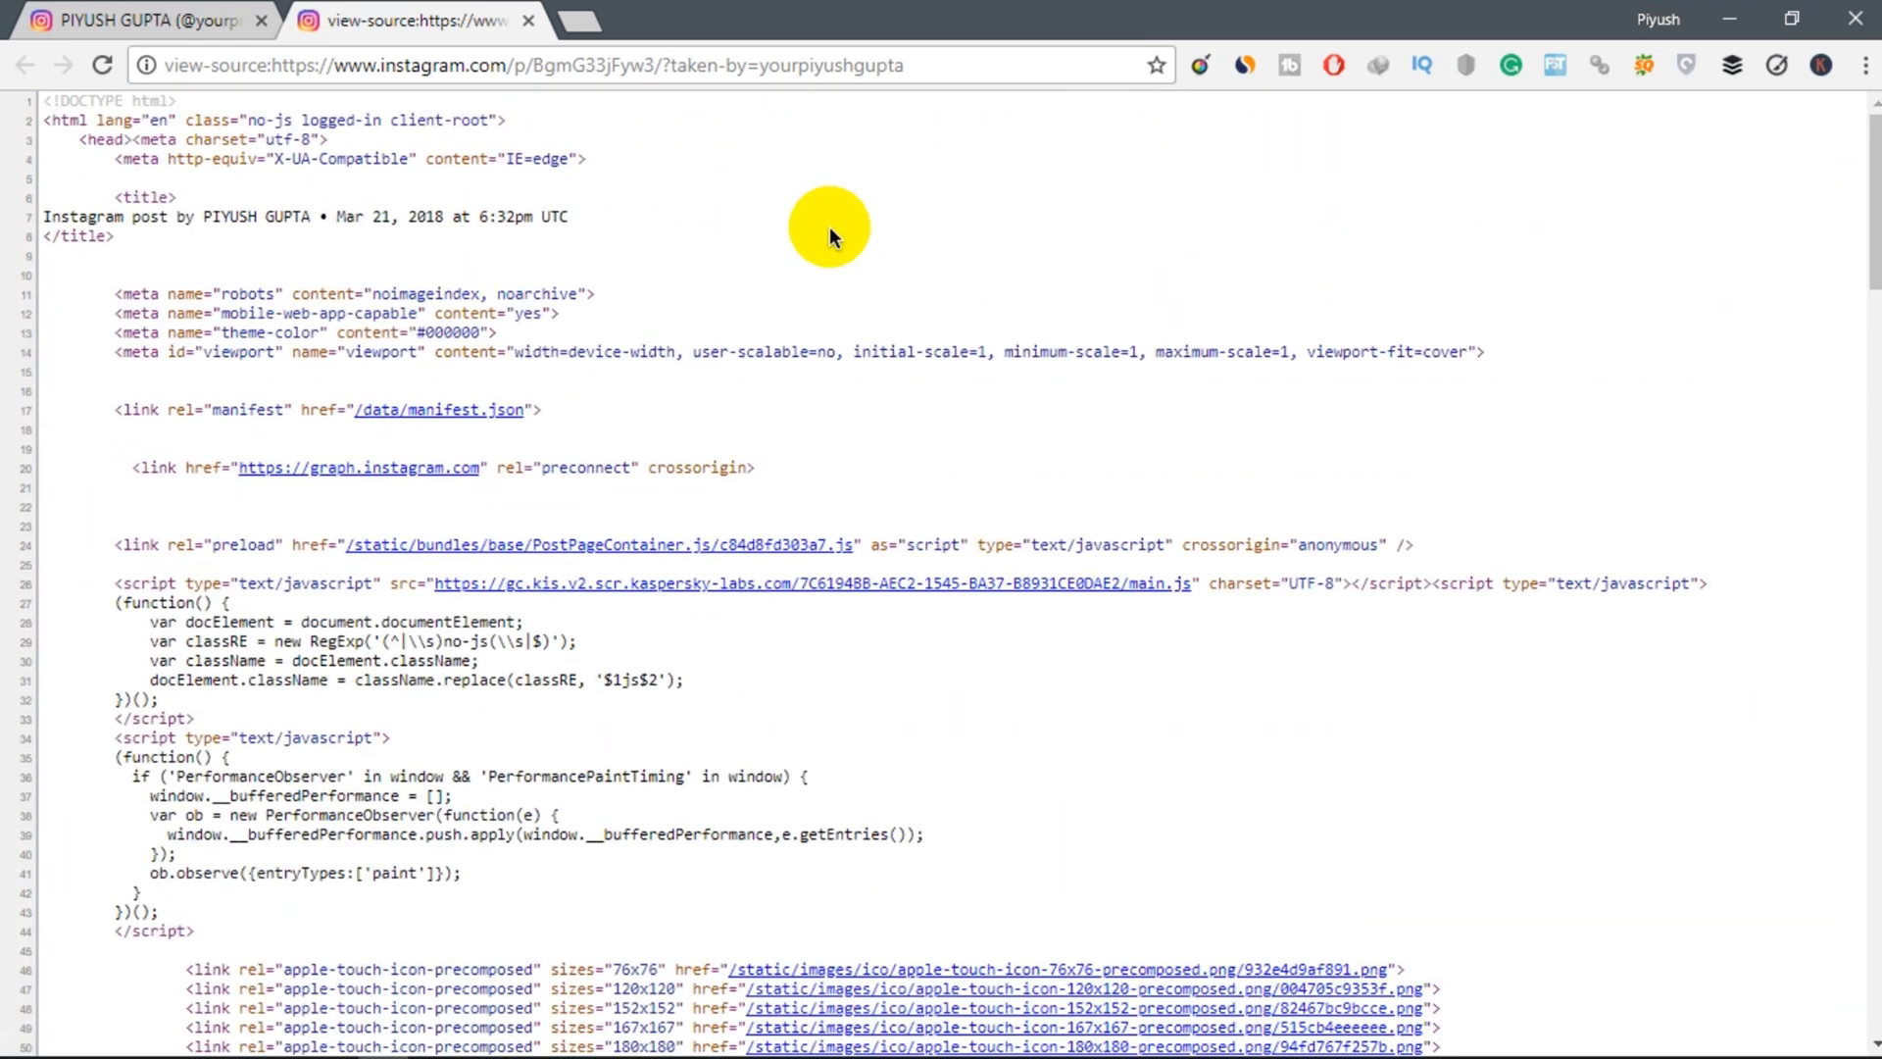
pyautogui.click(89, 21)
pyautogui.rightClick(1206, 438)
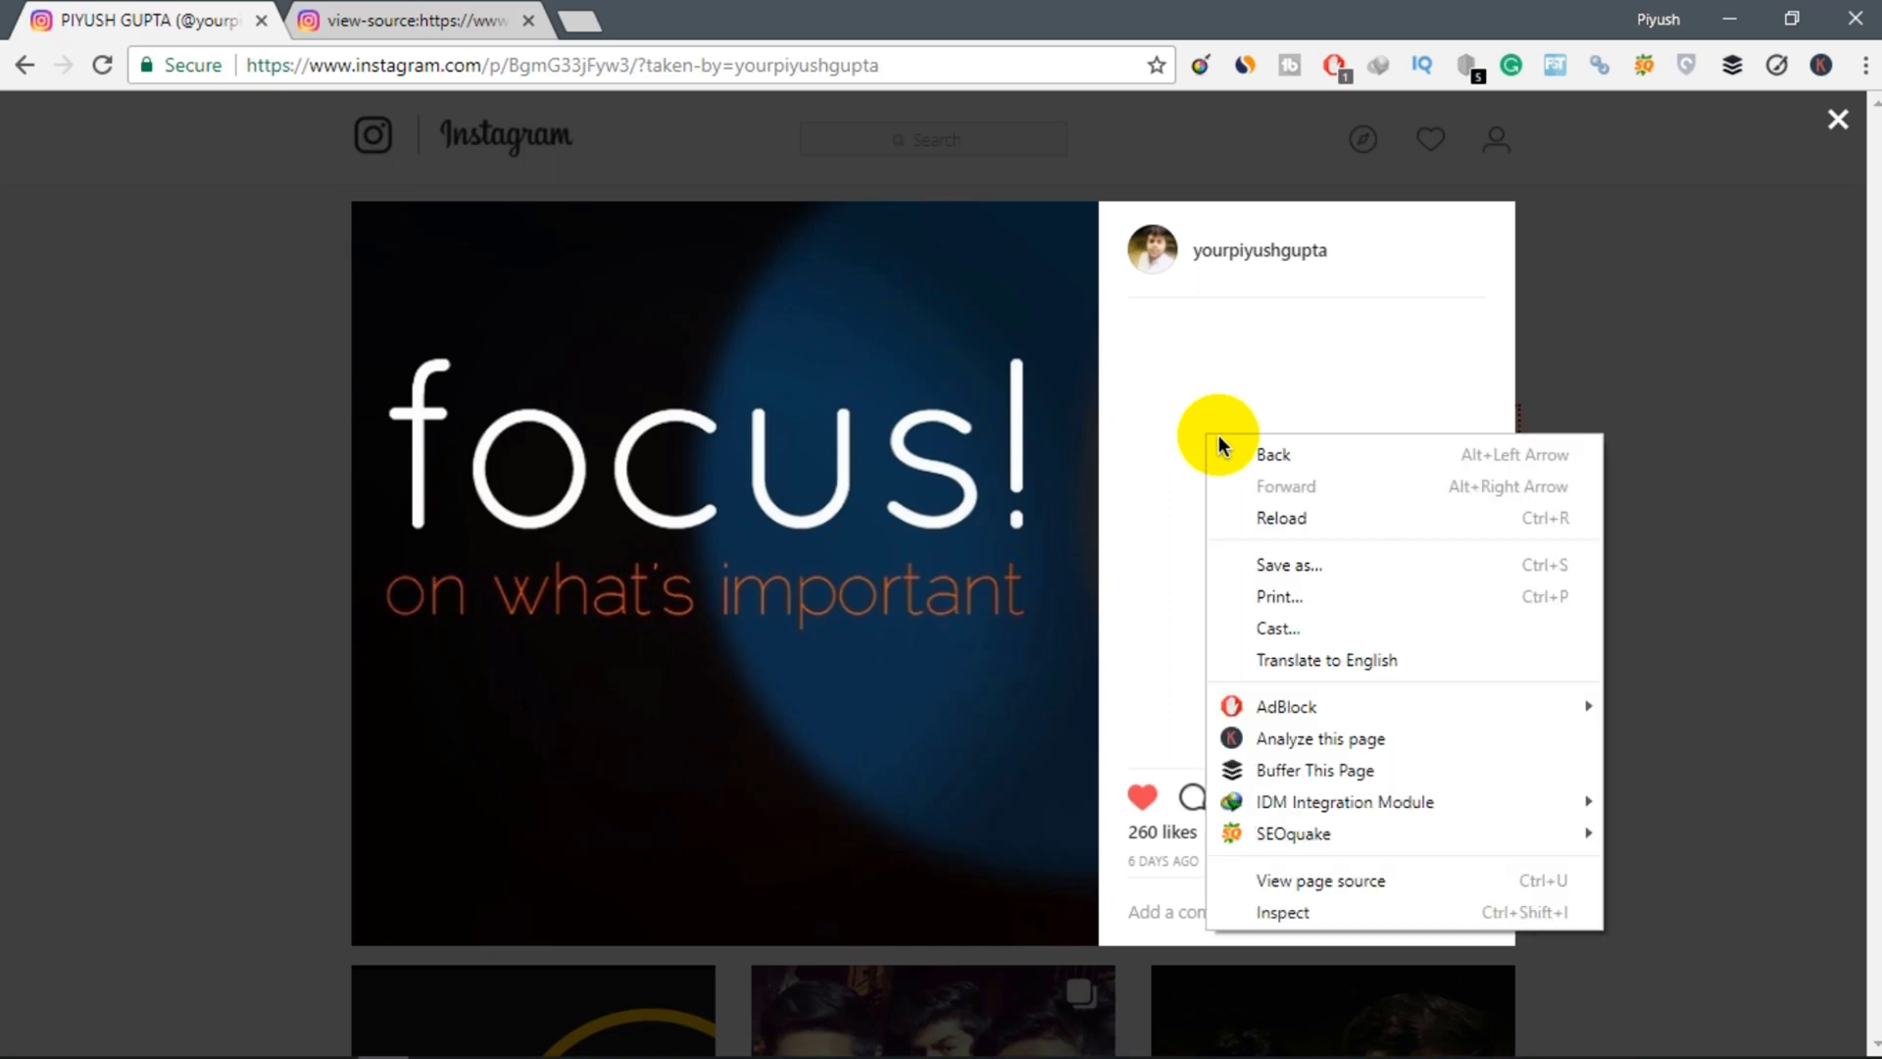
pyautogui.rightClick(1180, 373)
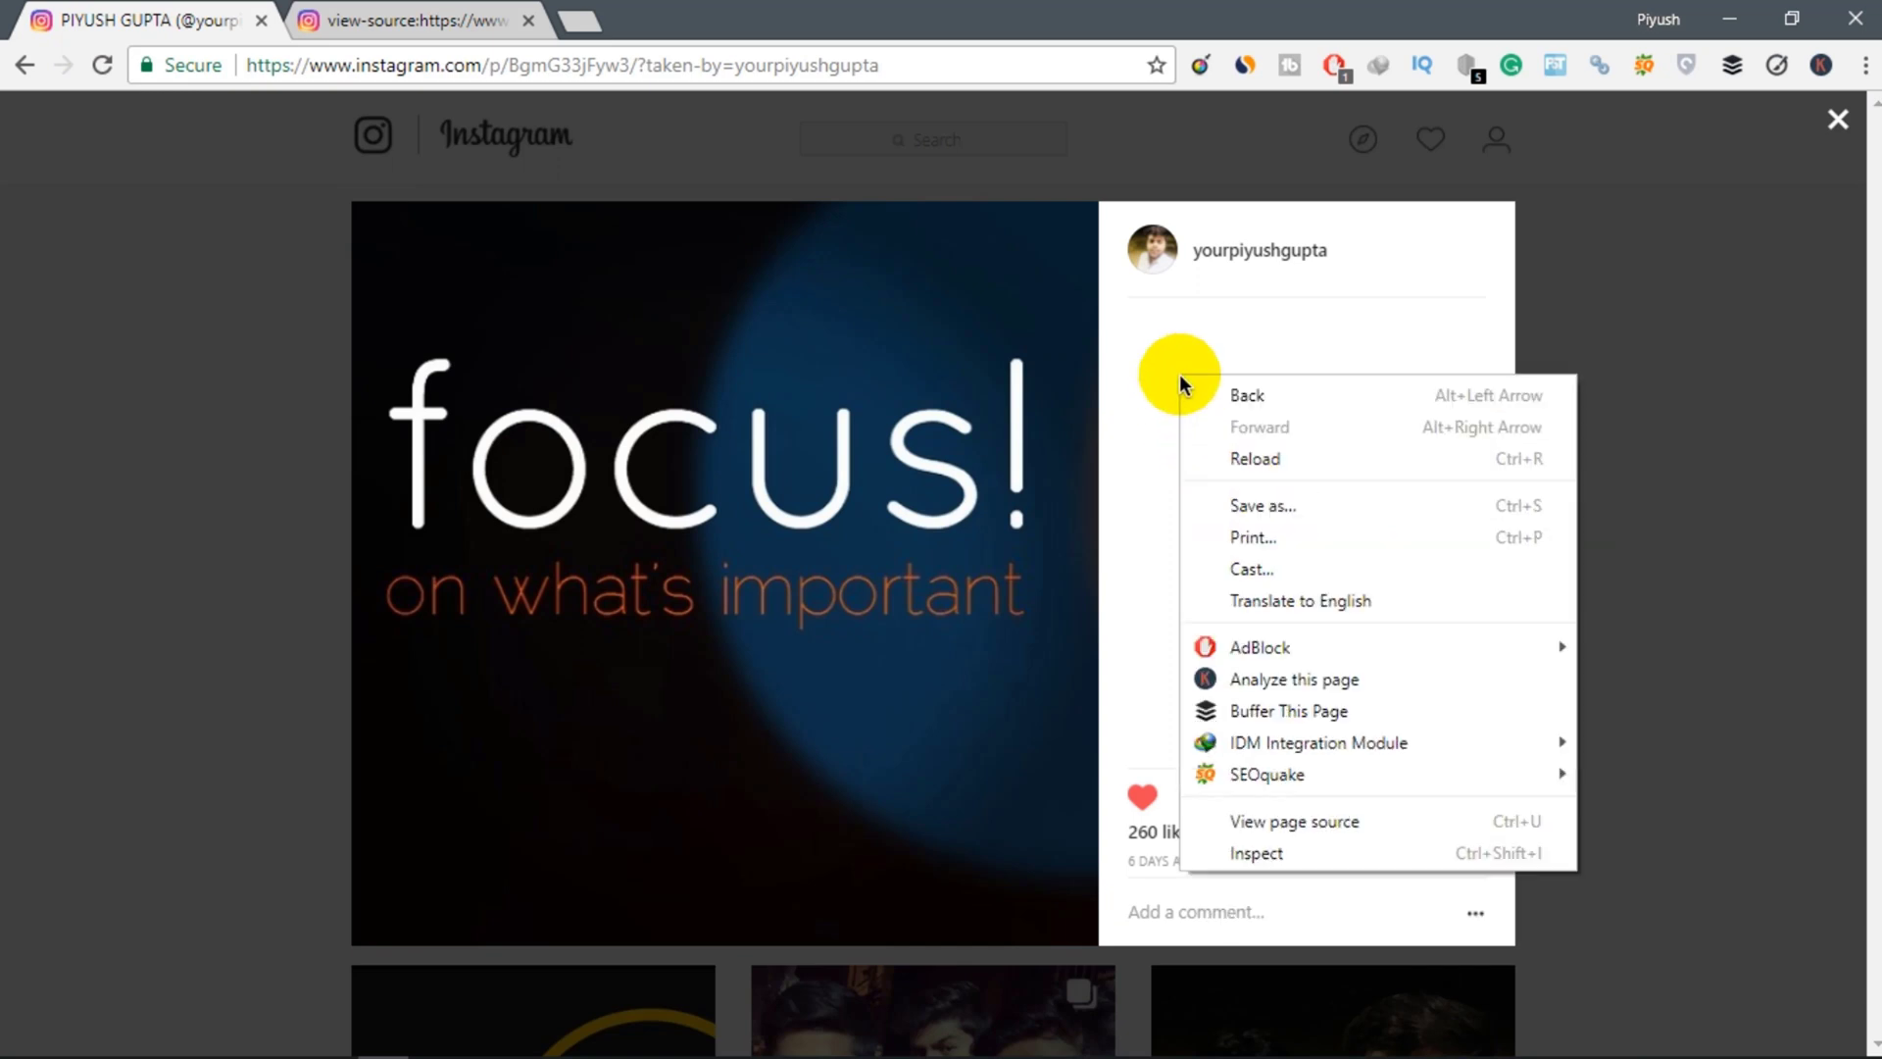
pyautogui.rightClick(1191, 308)
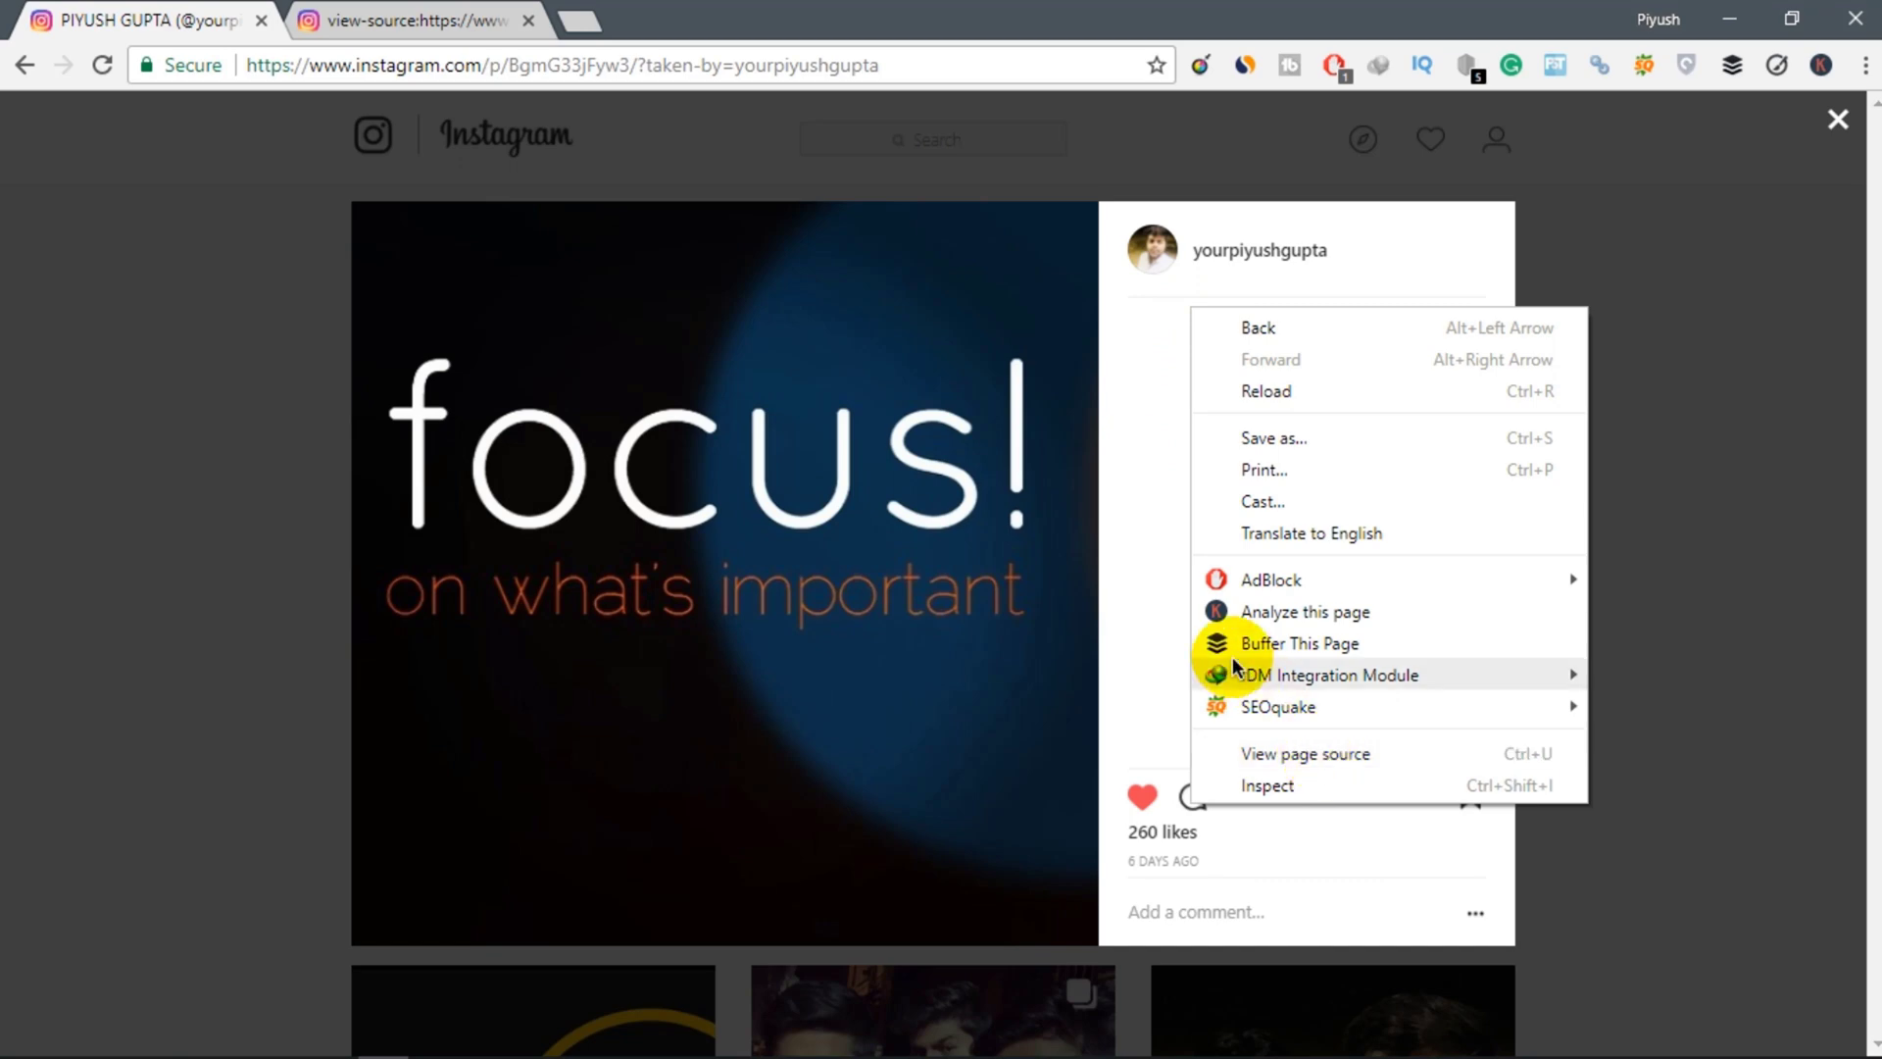
pyautogui.click(325, 21)
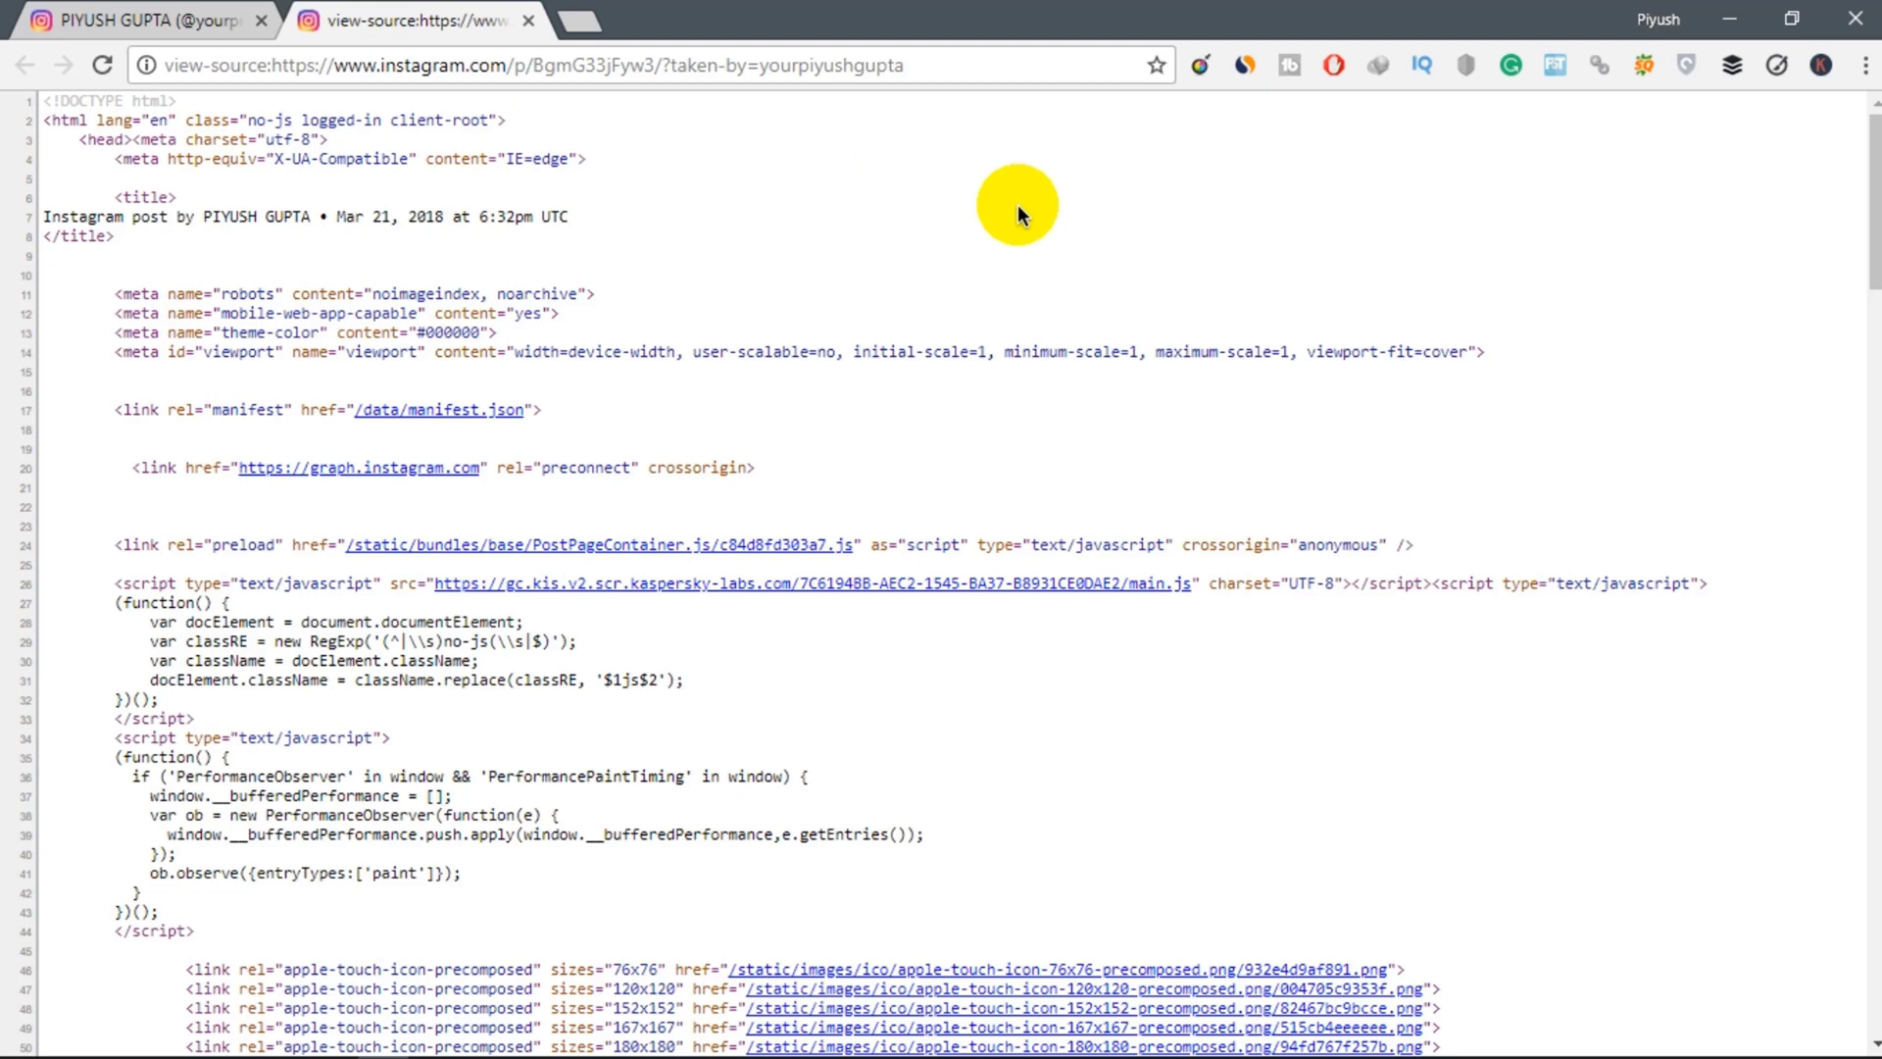
# - Search the page source for 'jpg' to reach the og:image match
pyautogui.hotkey('ctrl', 'f')
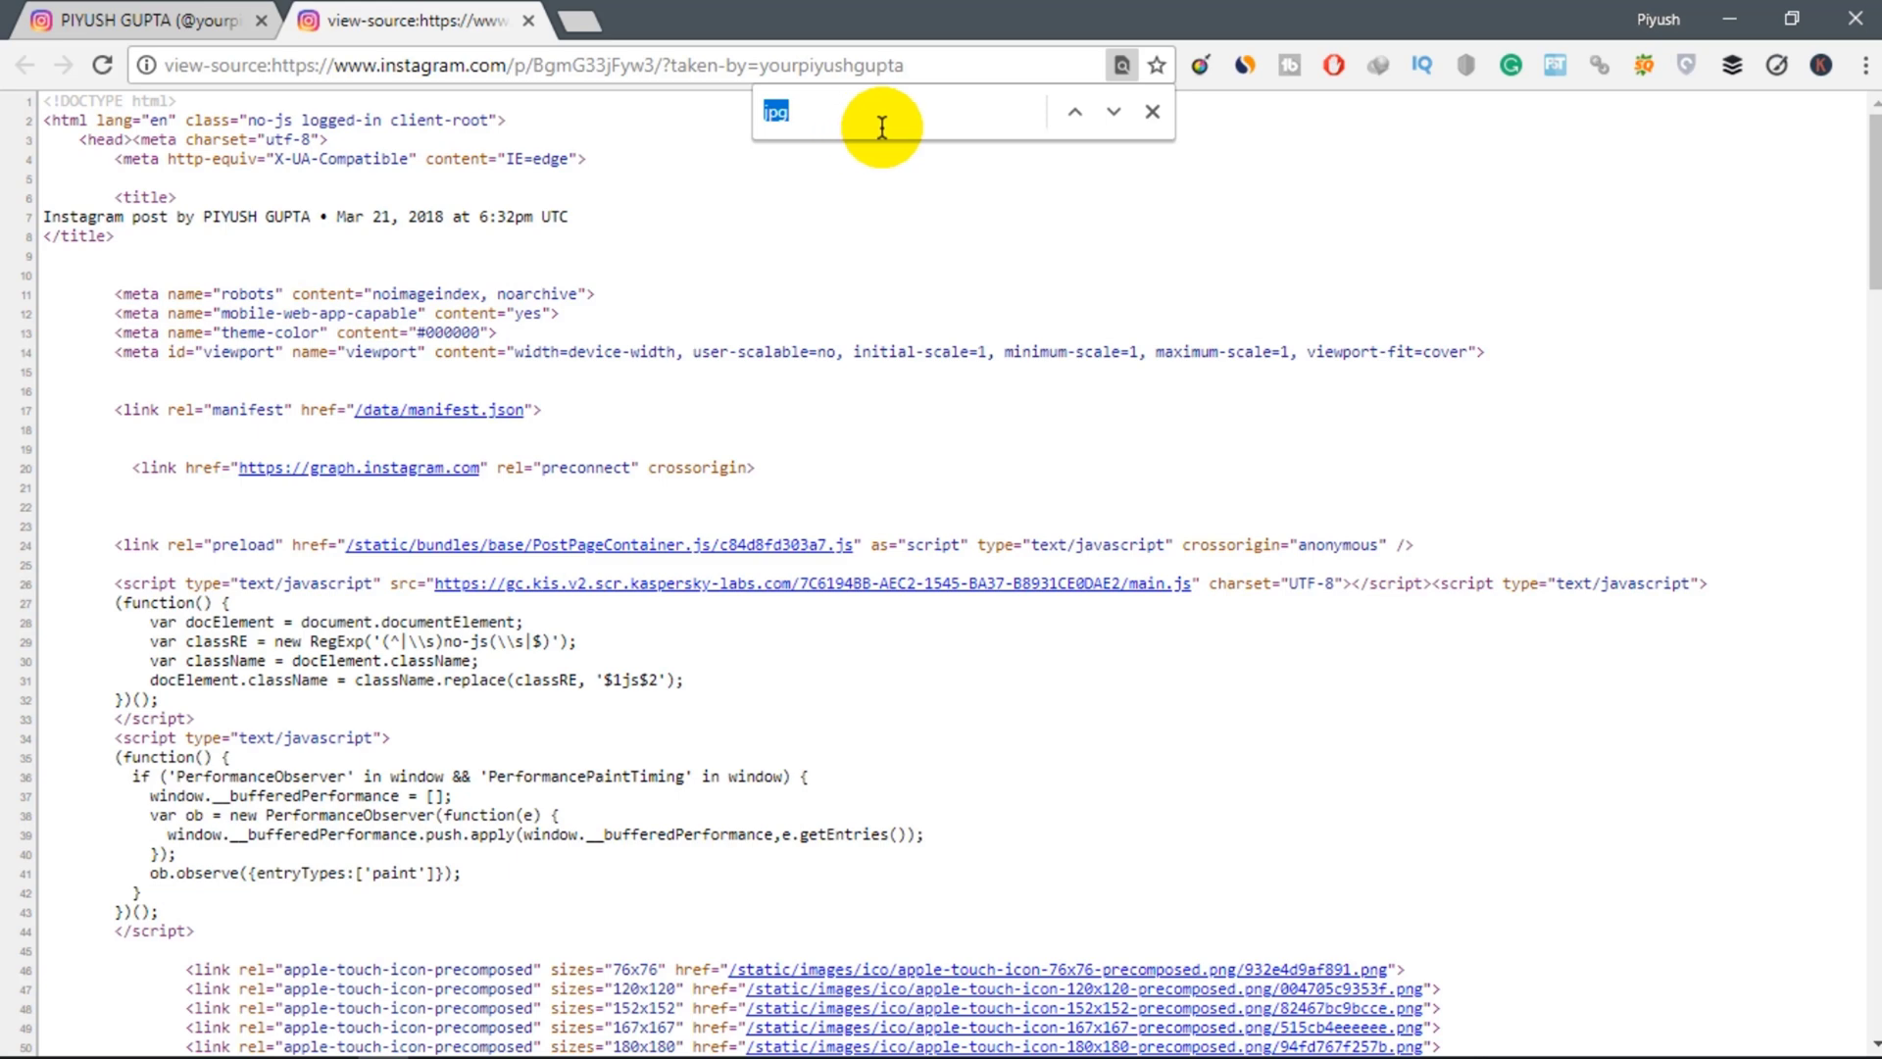
pyautogui.click(798, 119)
pyautogui.press('Return')
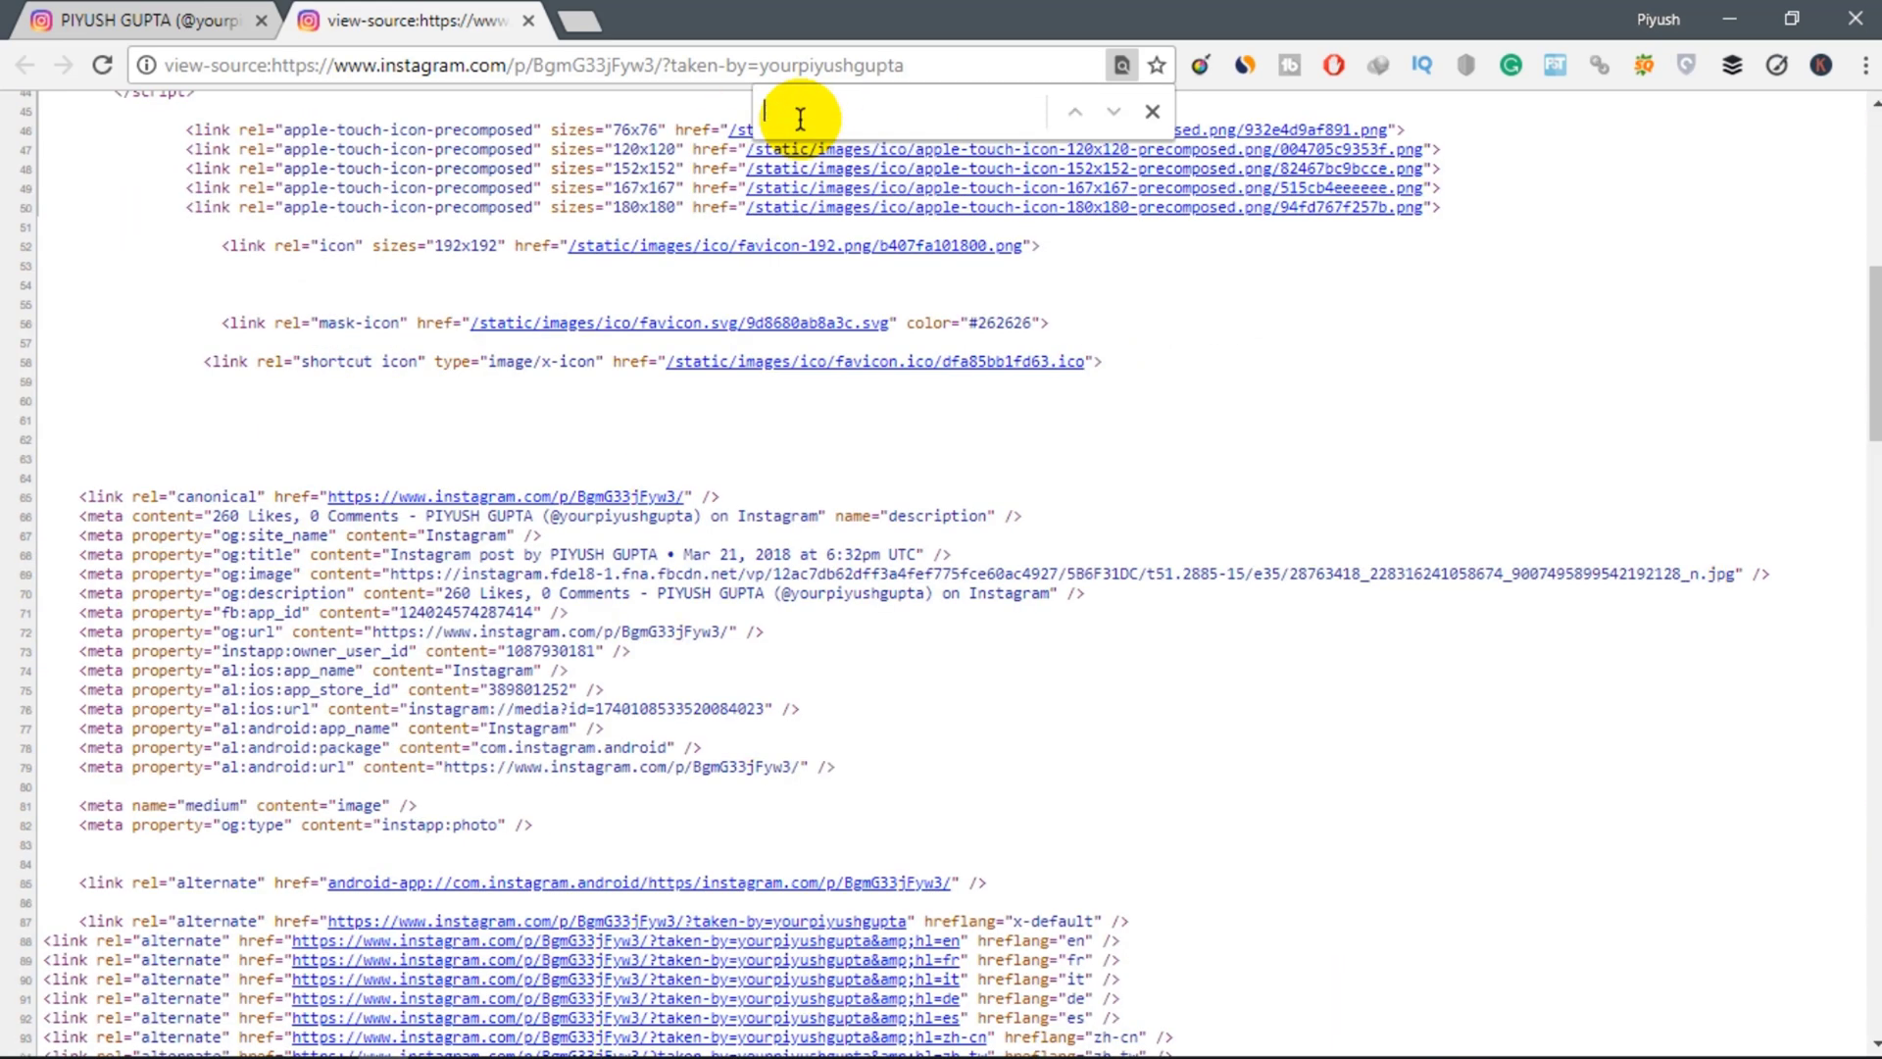
pyautogui.write('jpg')
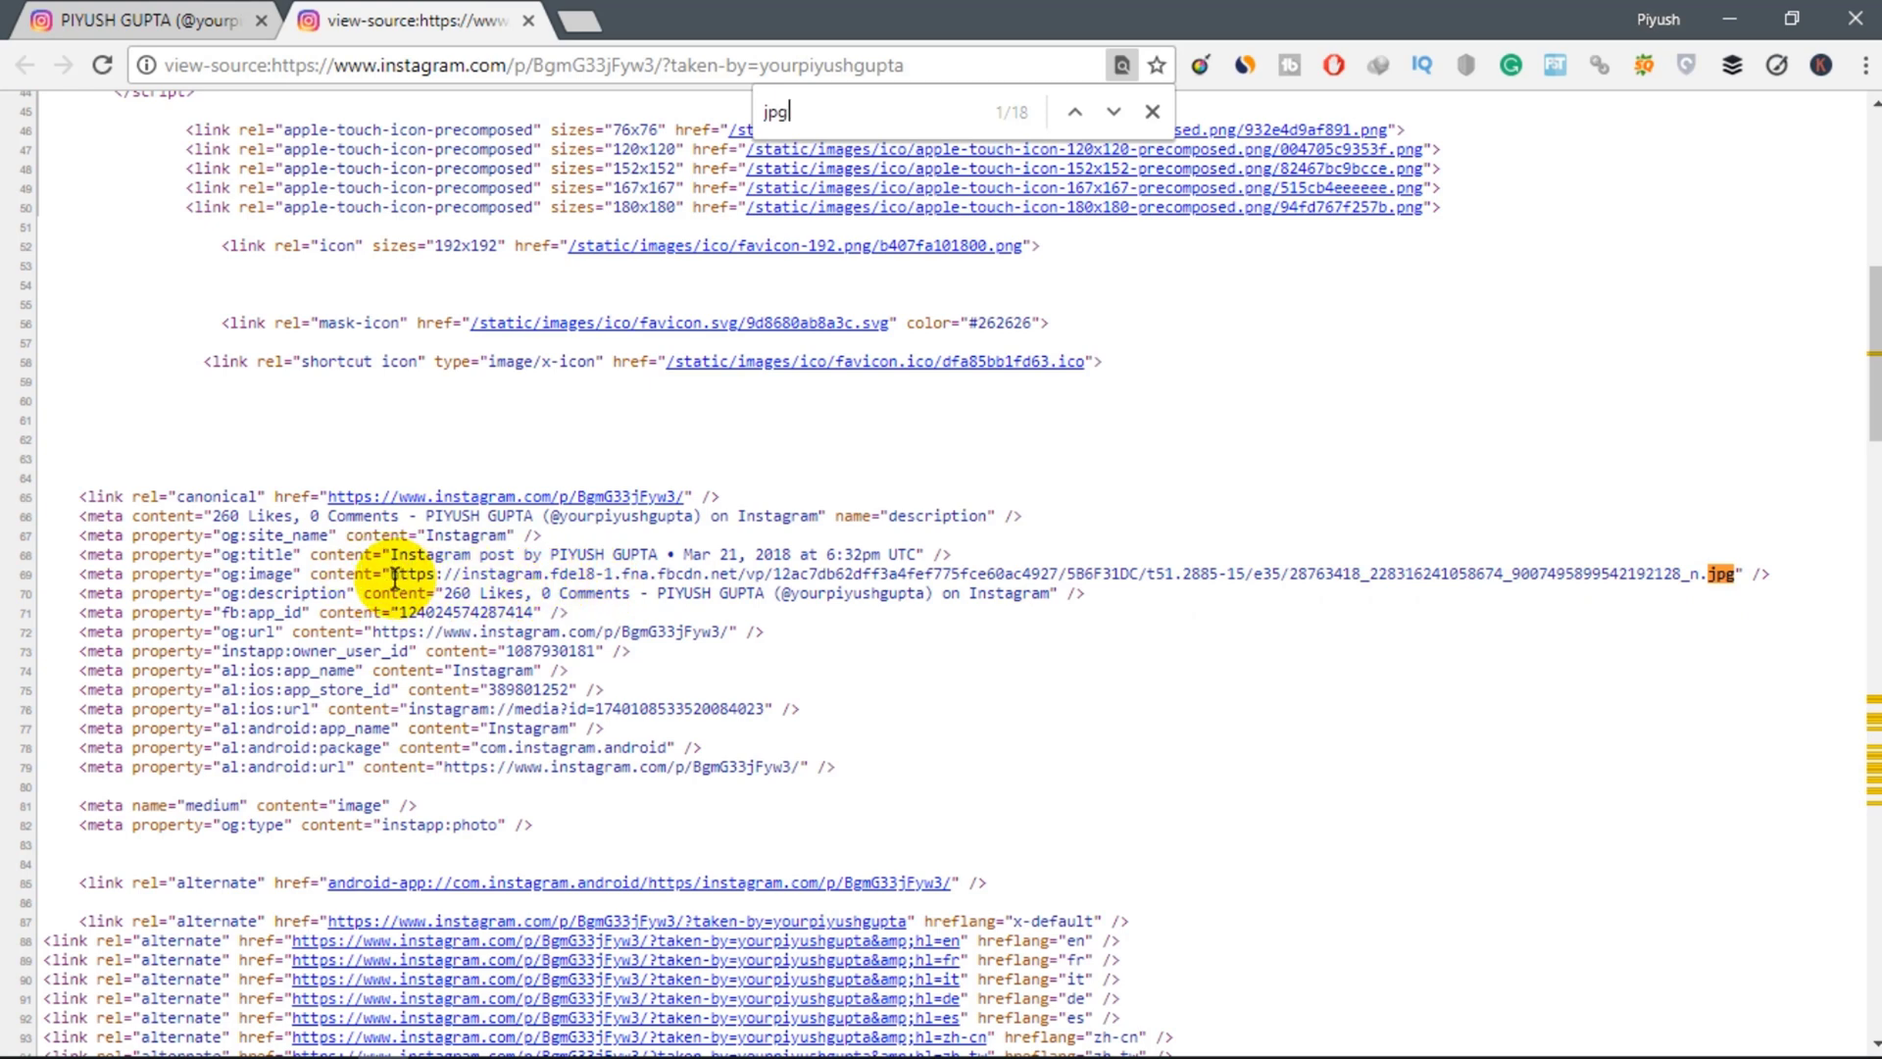
# - Highlight the full og:image jpg URL of the post picture
pyautogui.moveTo(394, 577); pyautogui.dragTo(549, 578)
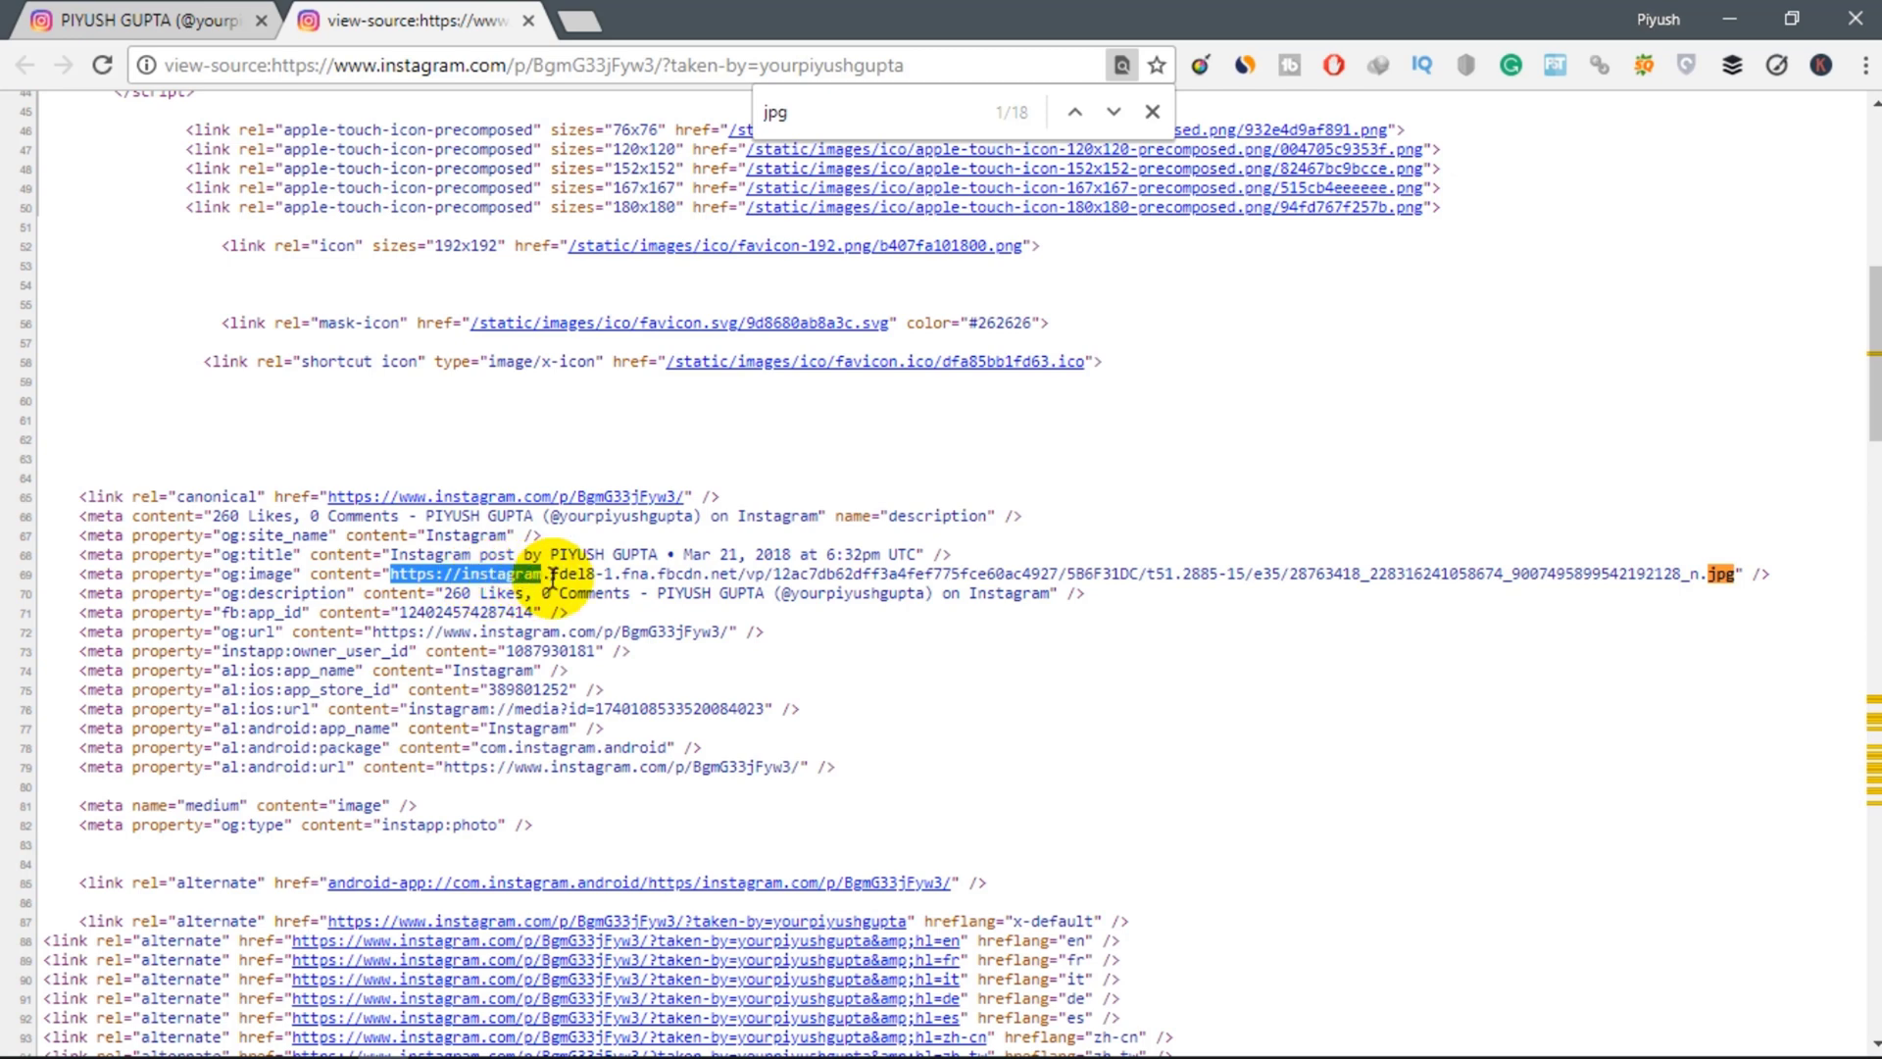
pyautogui.click(387, 575)
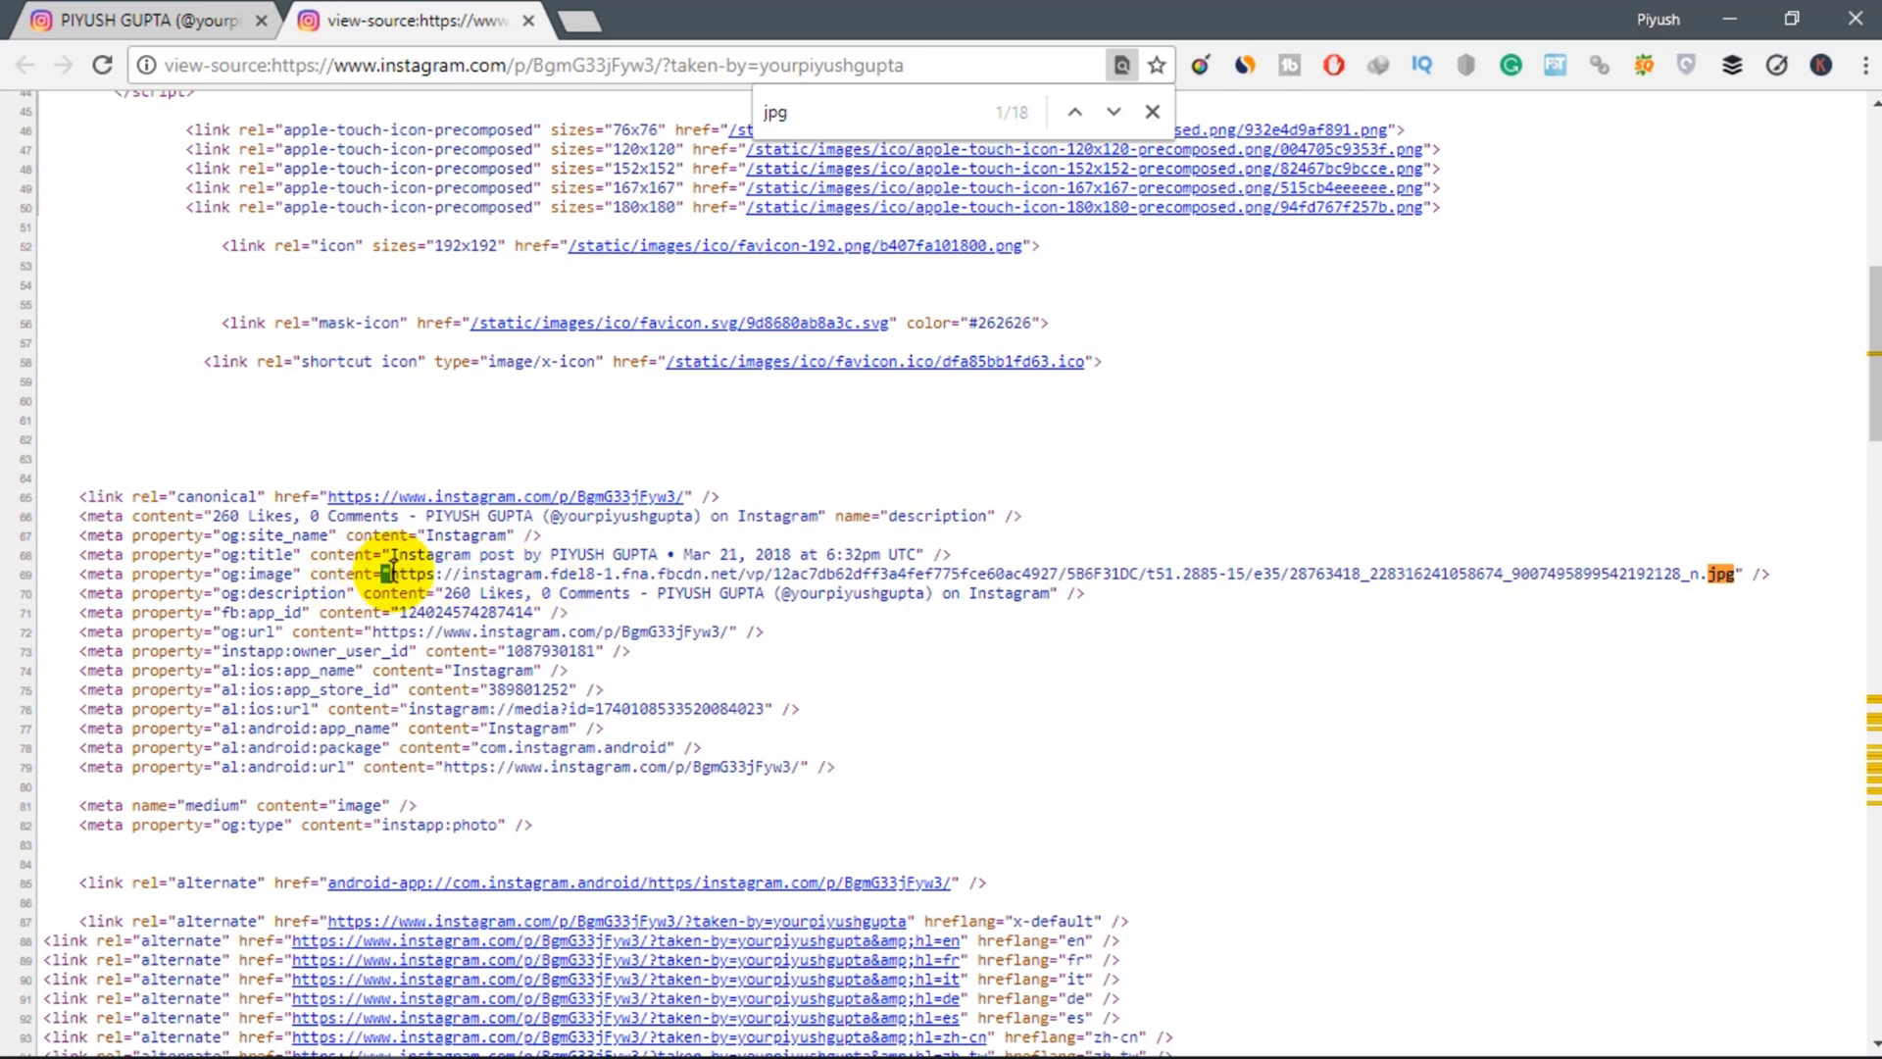
pyautogui.moveTo(387, 574); pyautogui.dragTo(1739, 577)
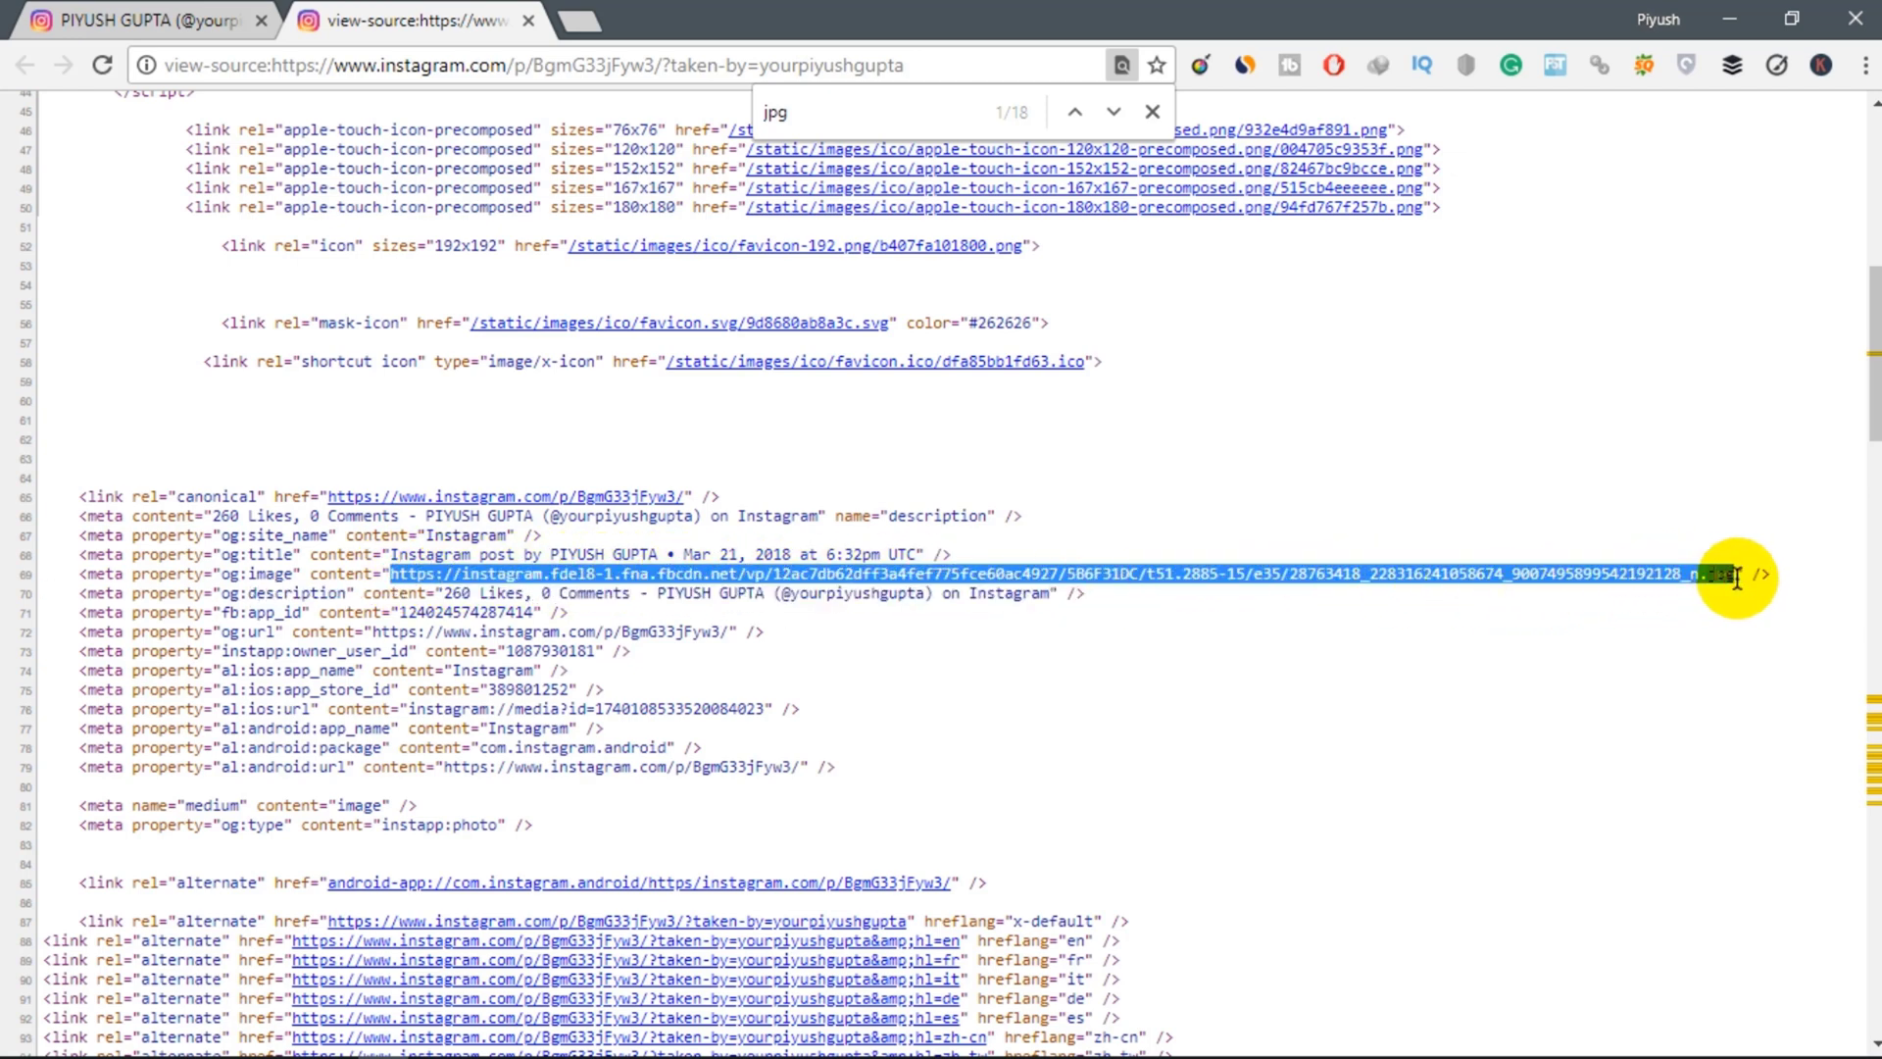
# - Go to the og:image URL and save the full-size 'focus!' image to the Desktop as JPEG
pyautogui.rightClick(1592, 568)
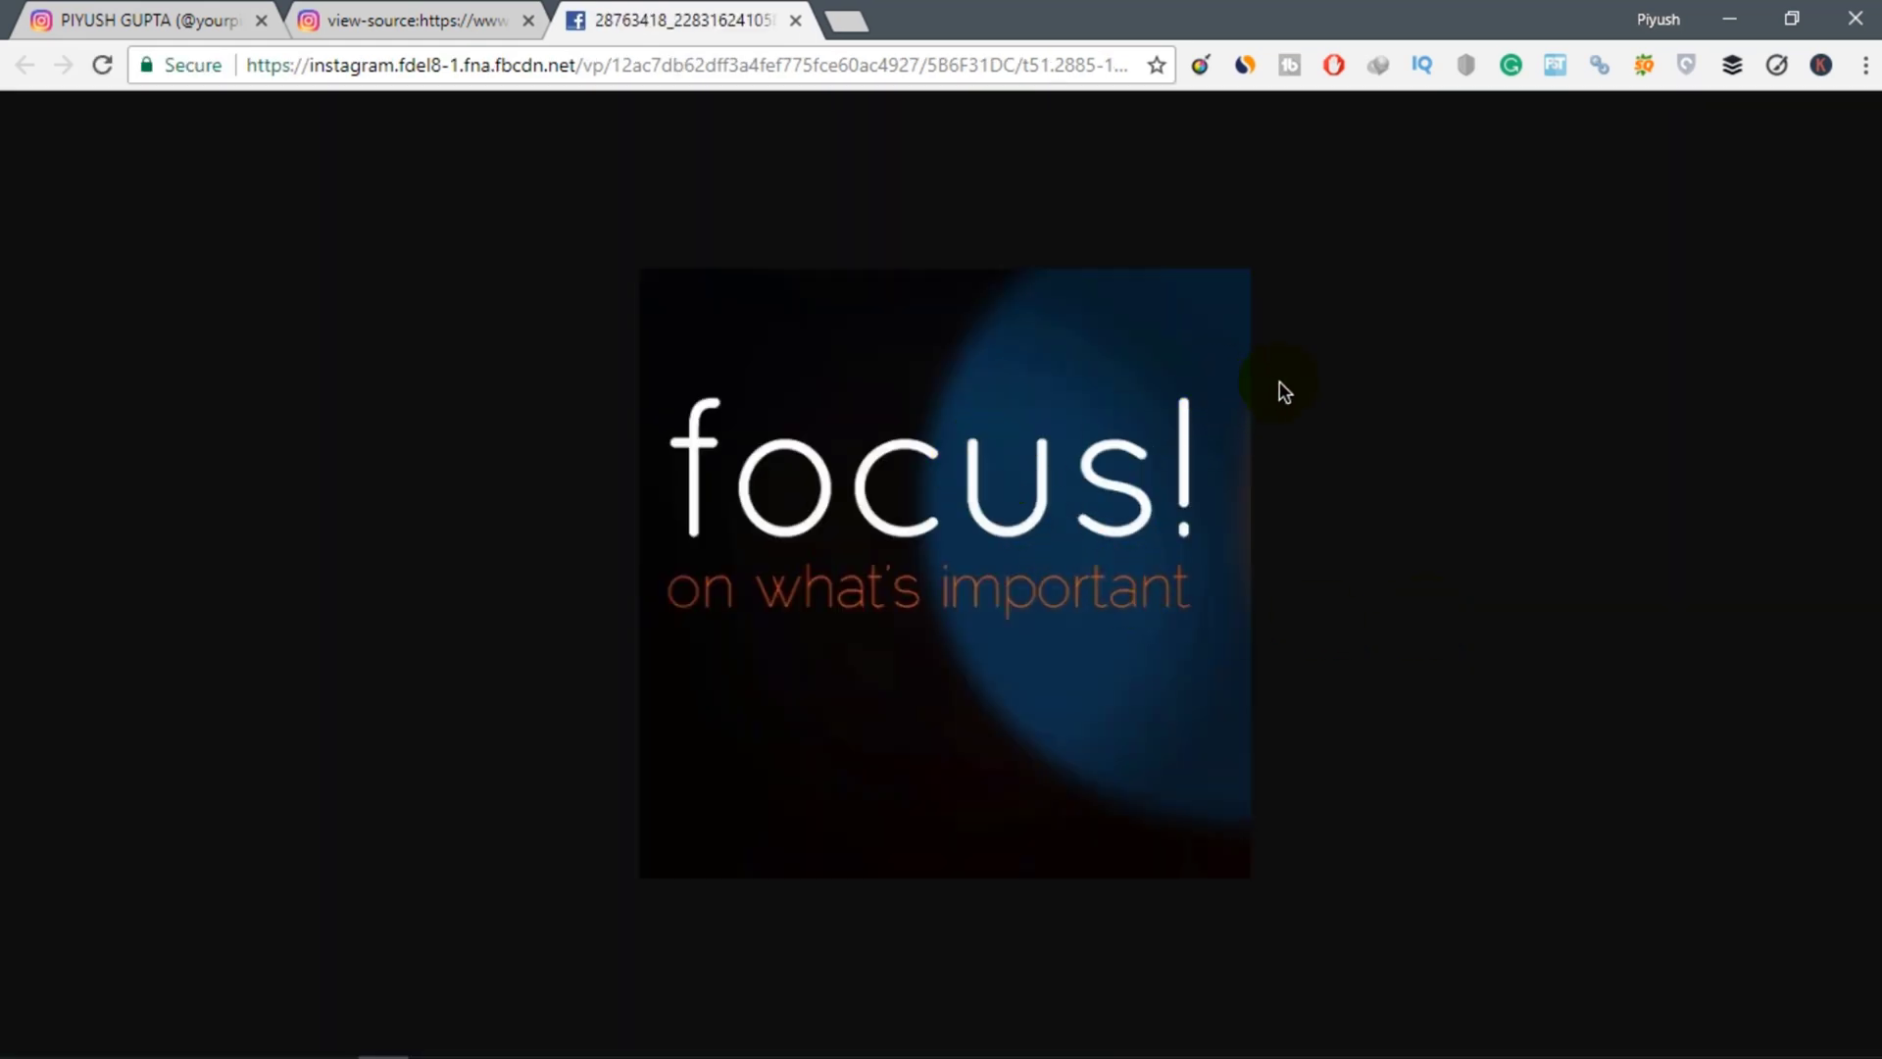
pyautogui.moveTo(945, 574)
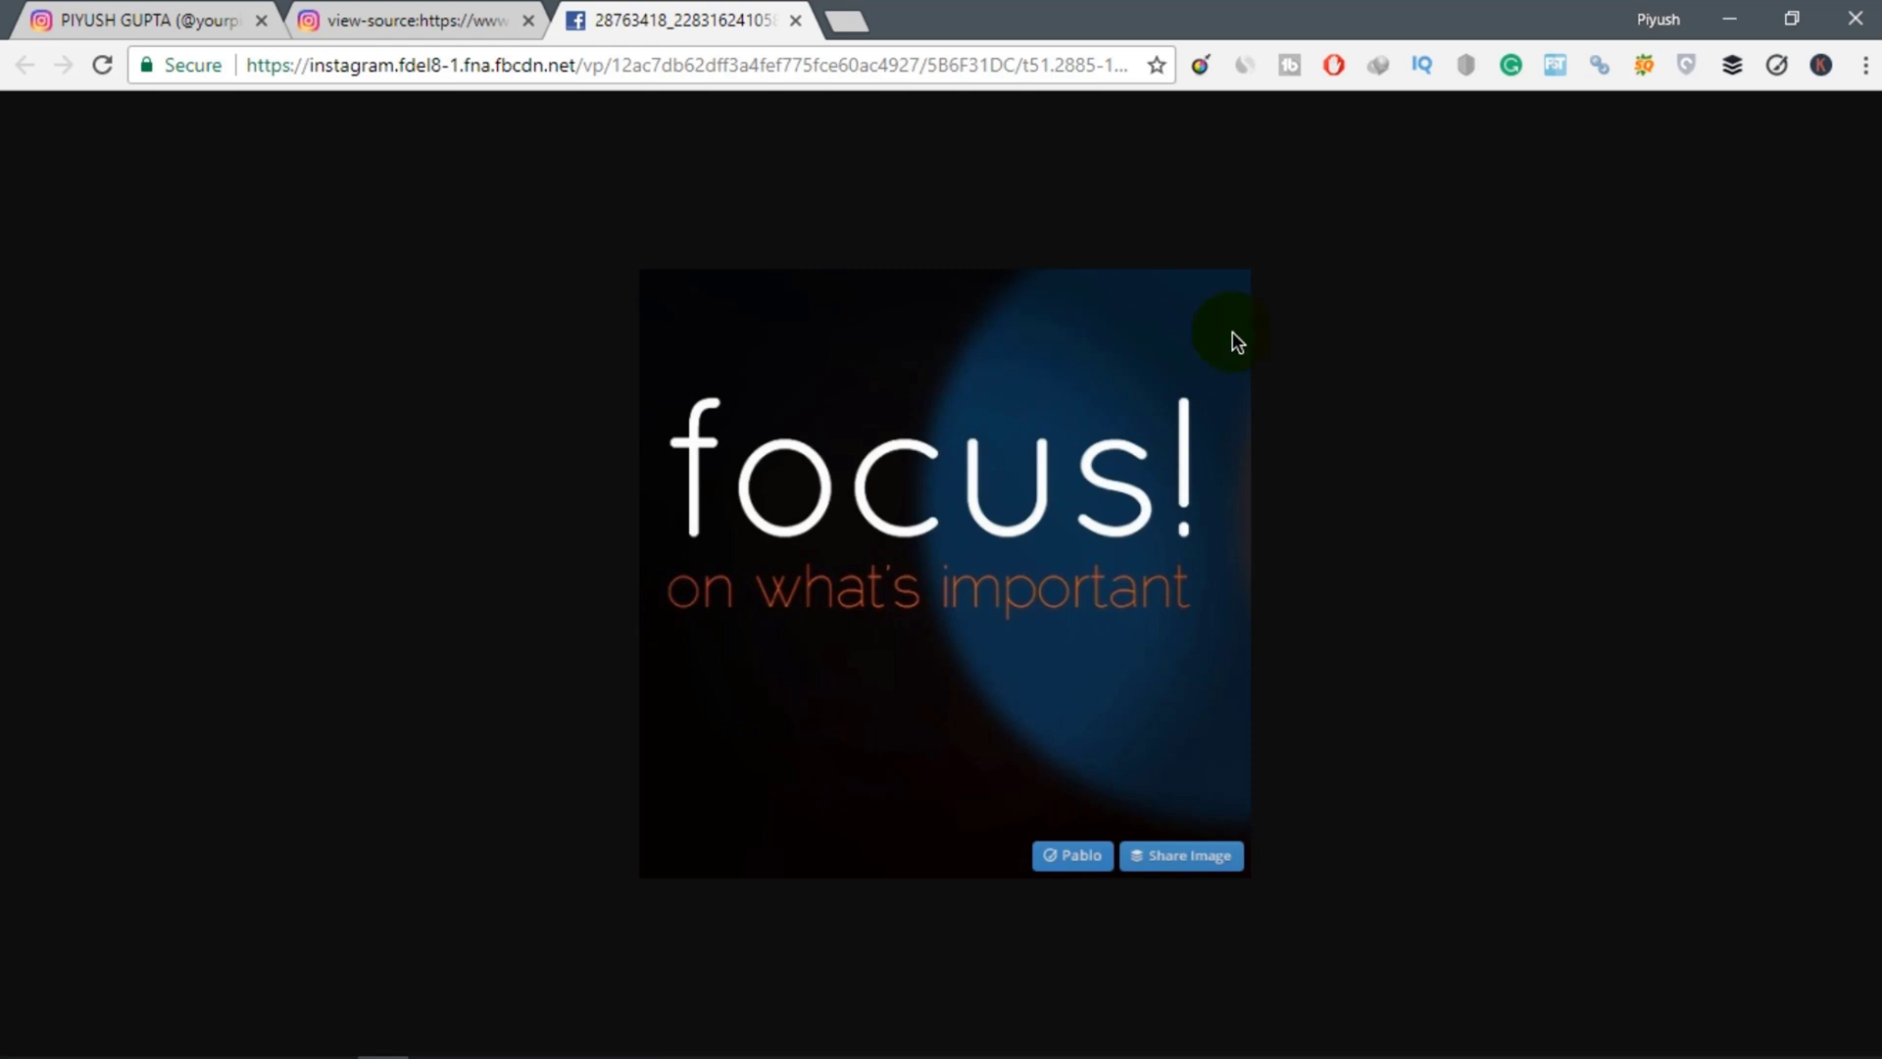
pyautogui.rightClick(1117, 313)
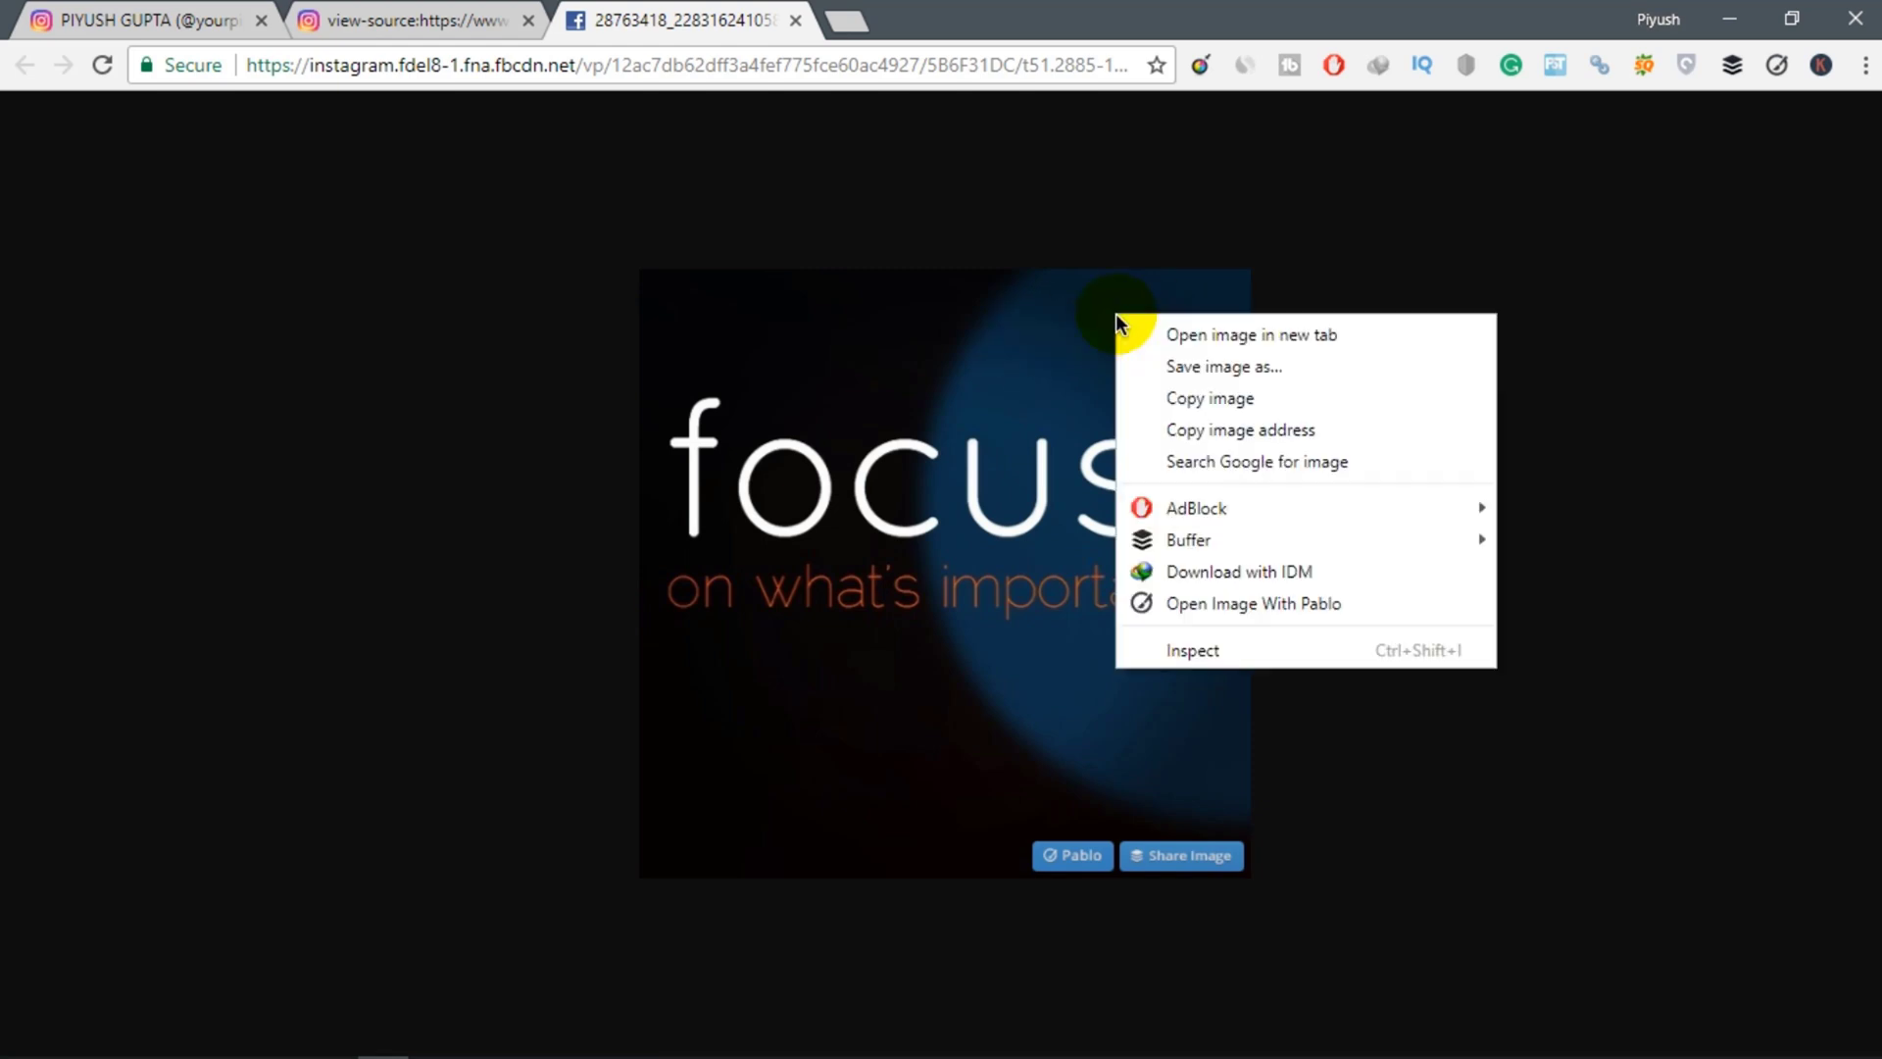
pyautogui.click(1283, 366)
pyautogui.click(118, 211)
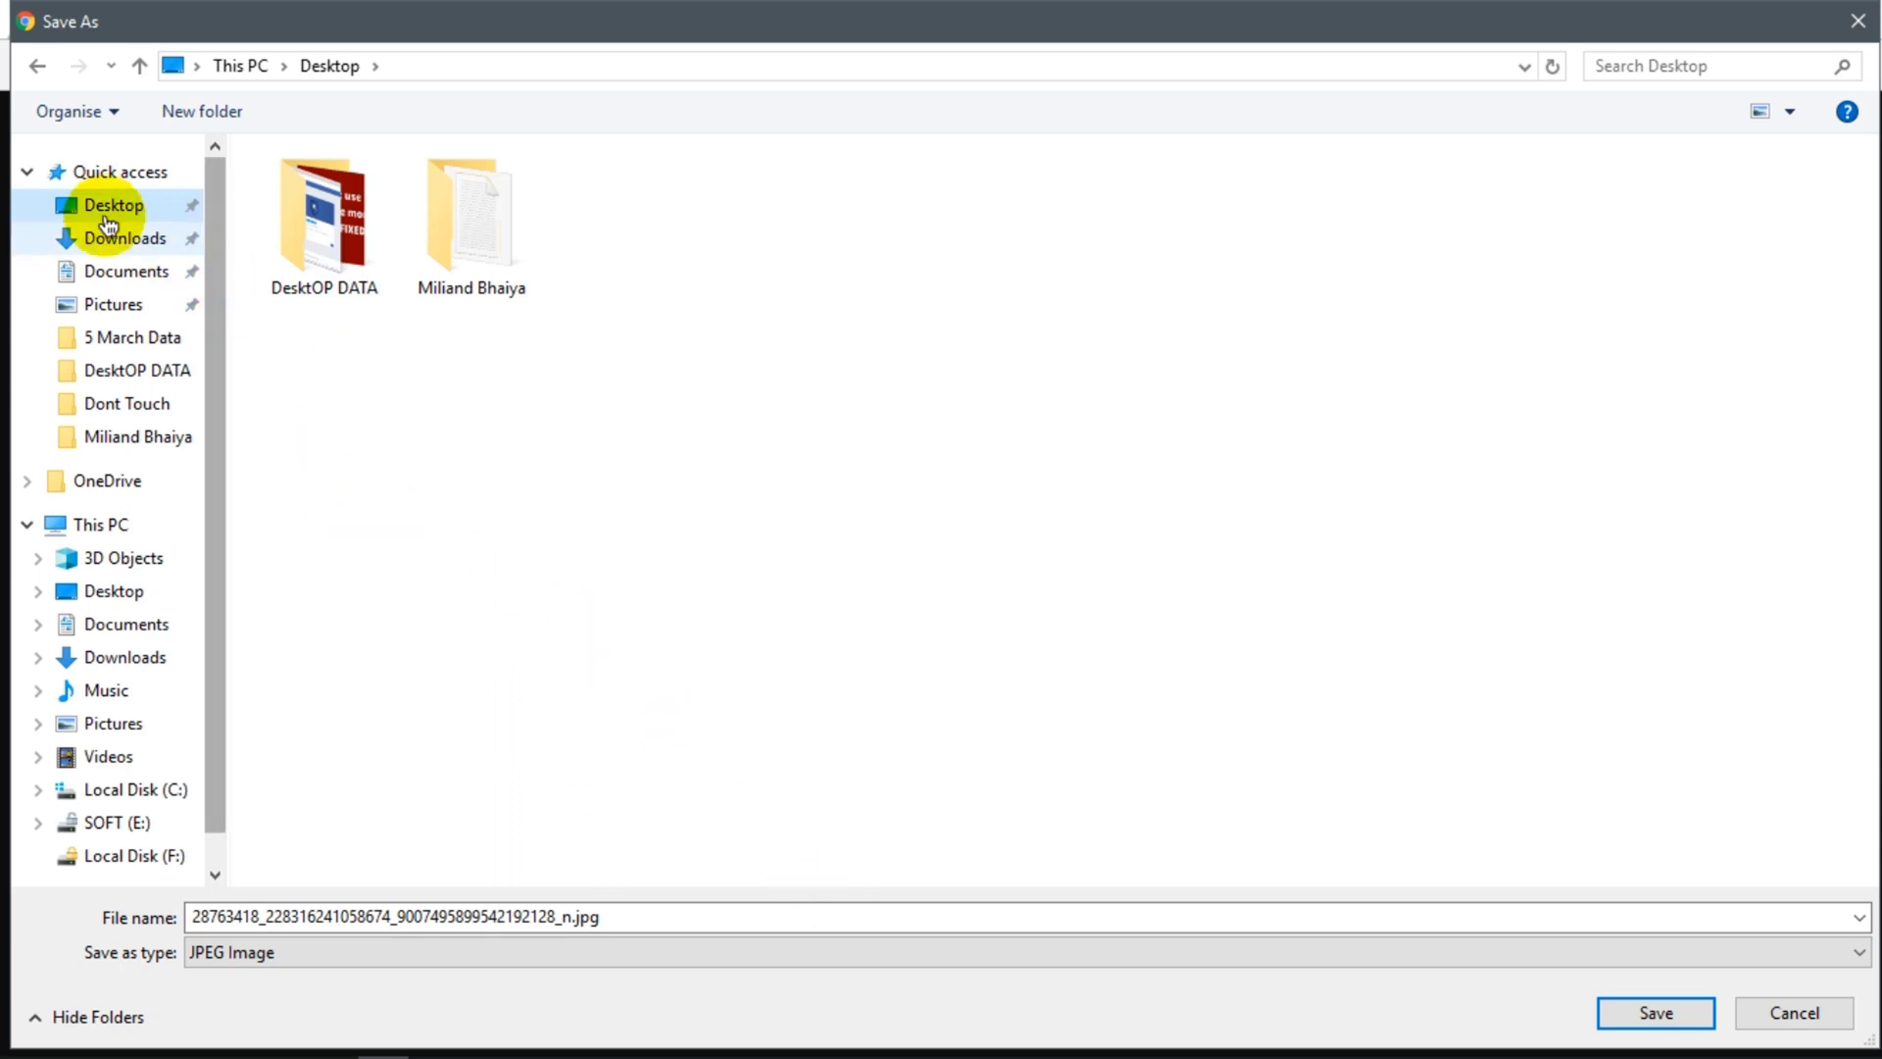
pyautogui.click(1659, 1015)
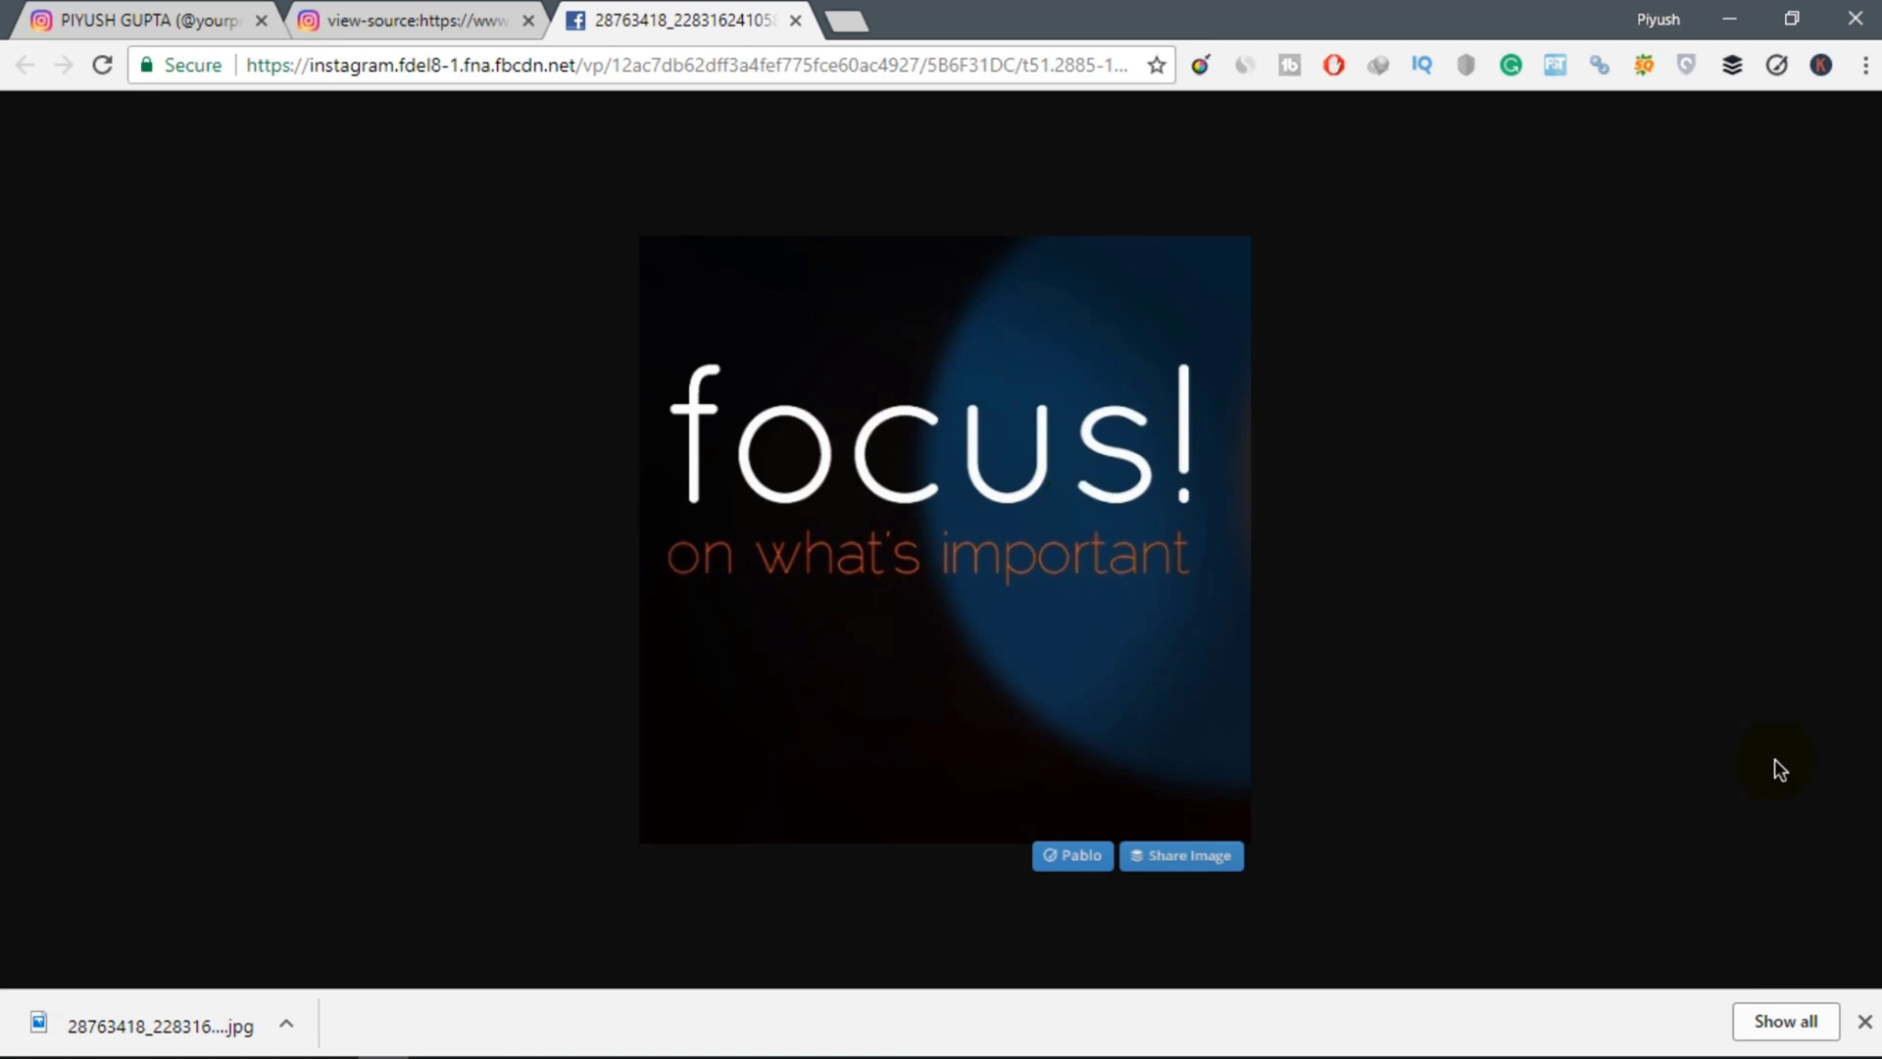
# - Dismiss the download bar and close the page source and image tabs
pyautogui.click(1865, 1021)
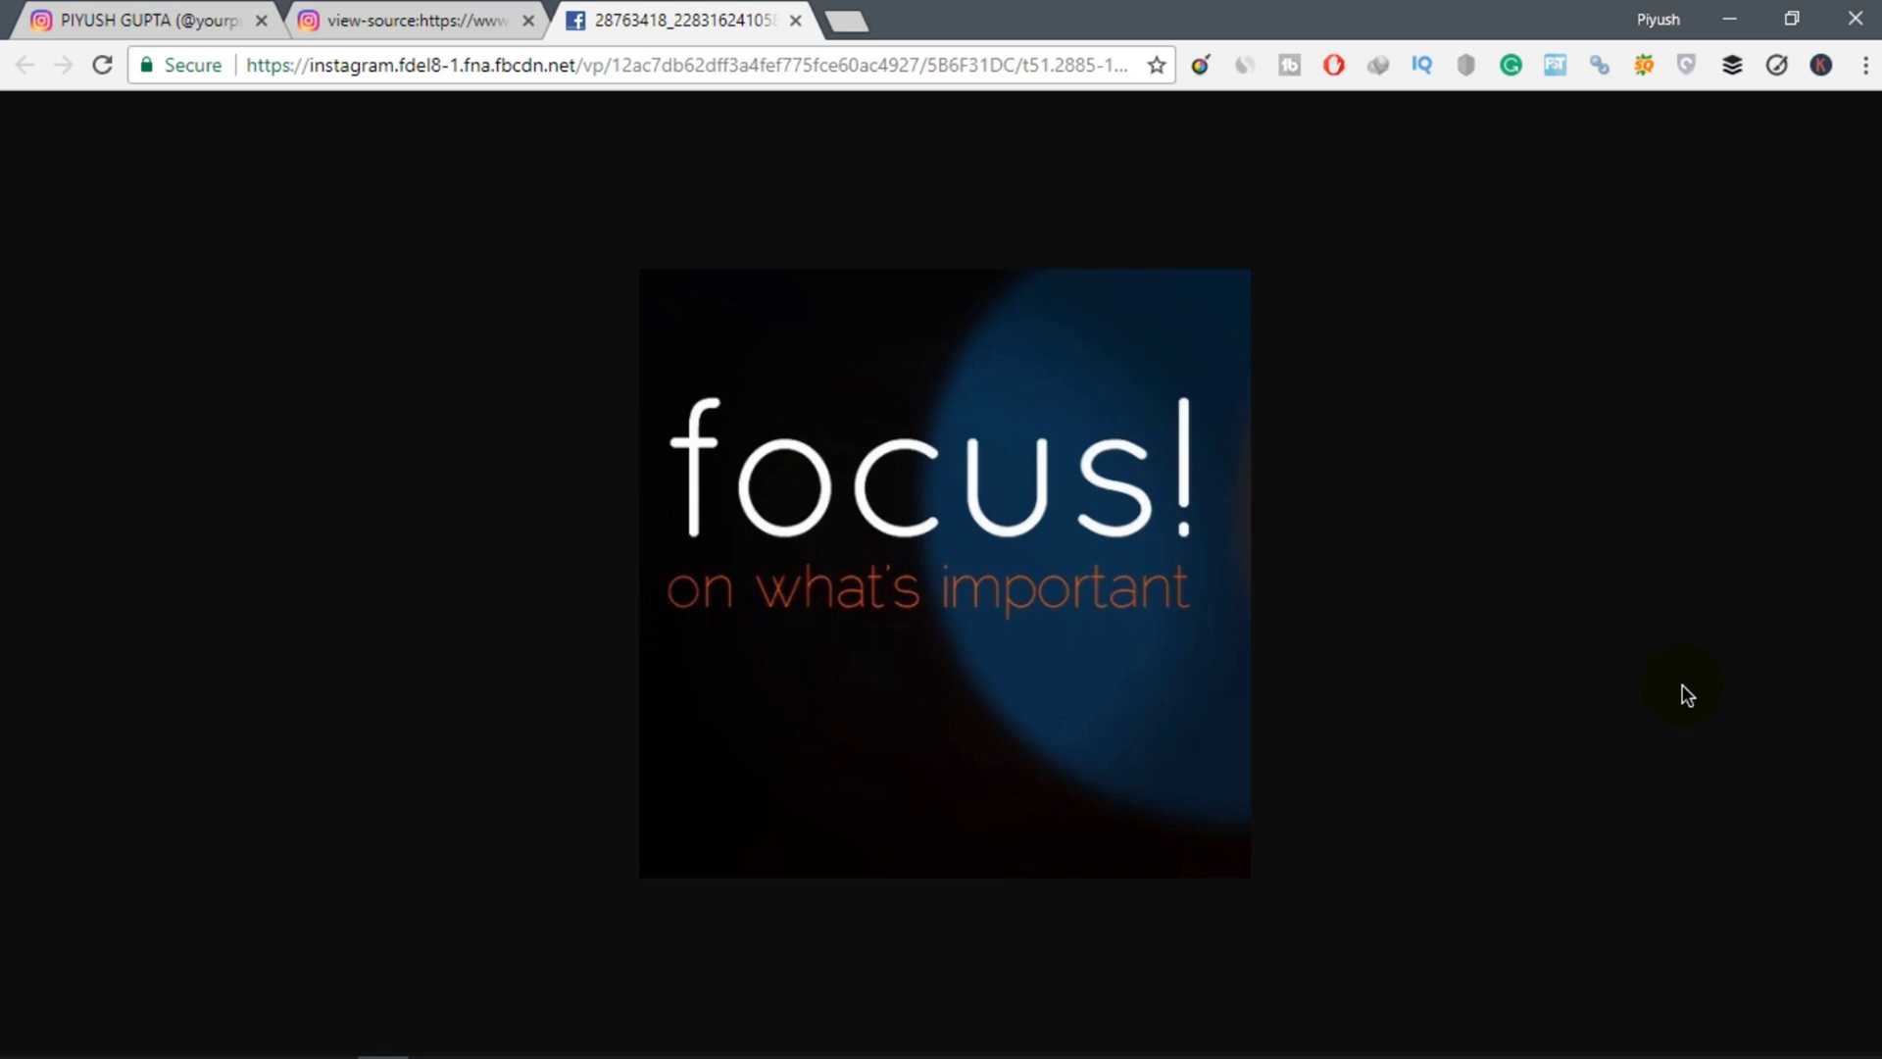
pyautogui.click(434, 17)
pyautogui.click(528, 20)
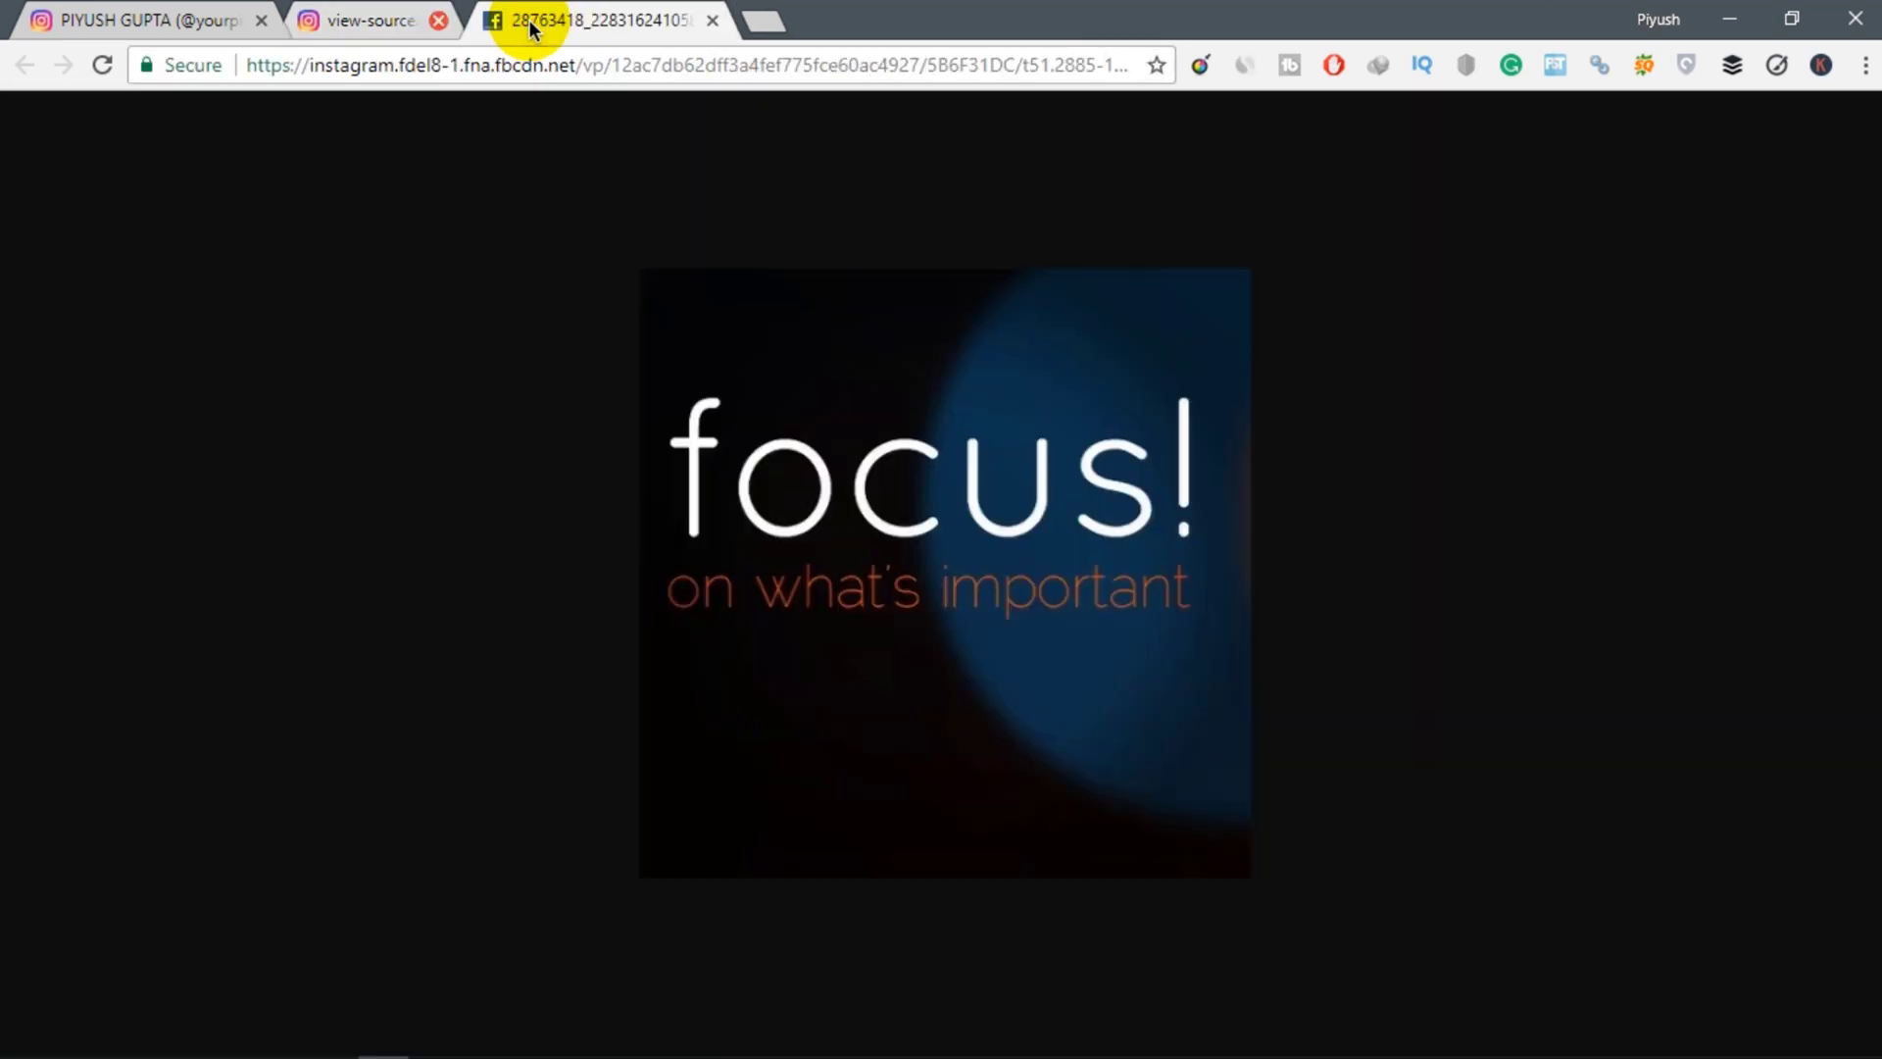
pyautogui.click(529, 19)
# - Close the 'focus!' post and open the 'They are Kids again' video post
pyautogui.click(152, 375)
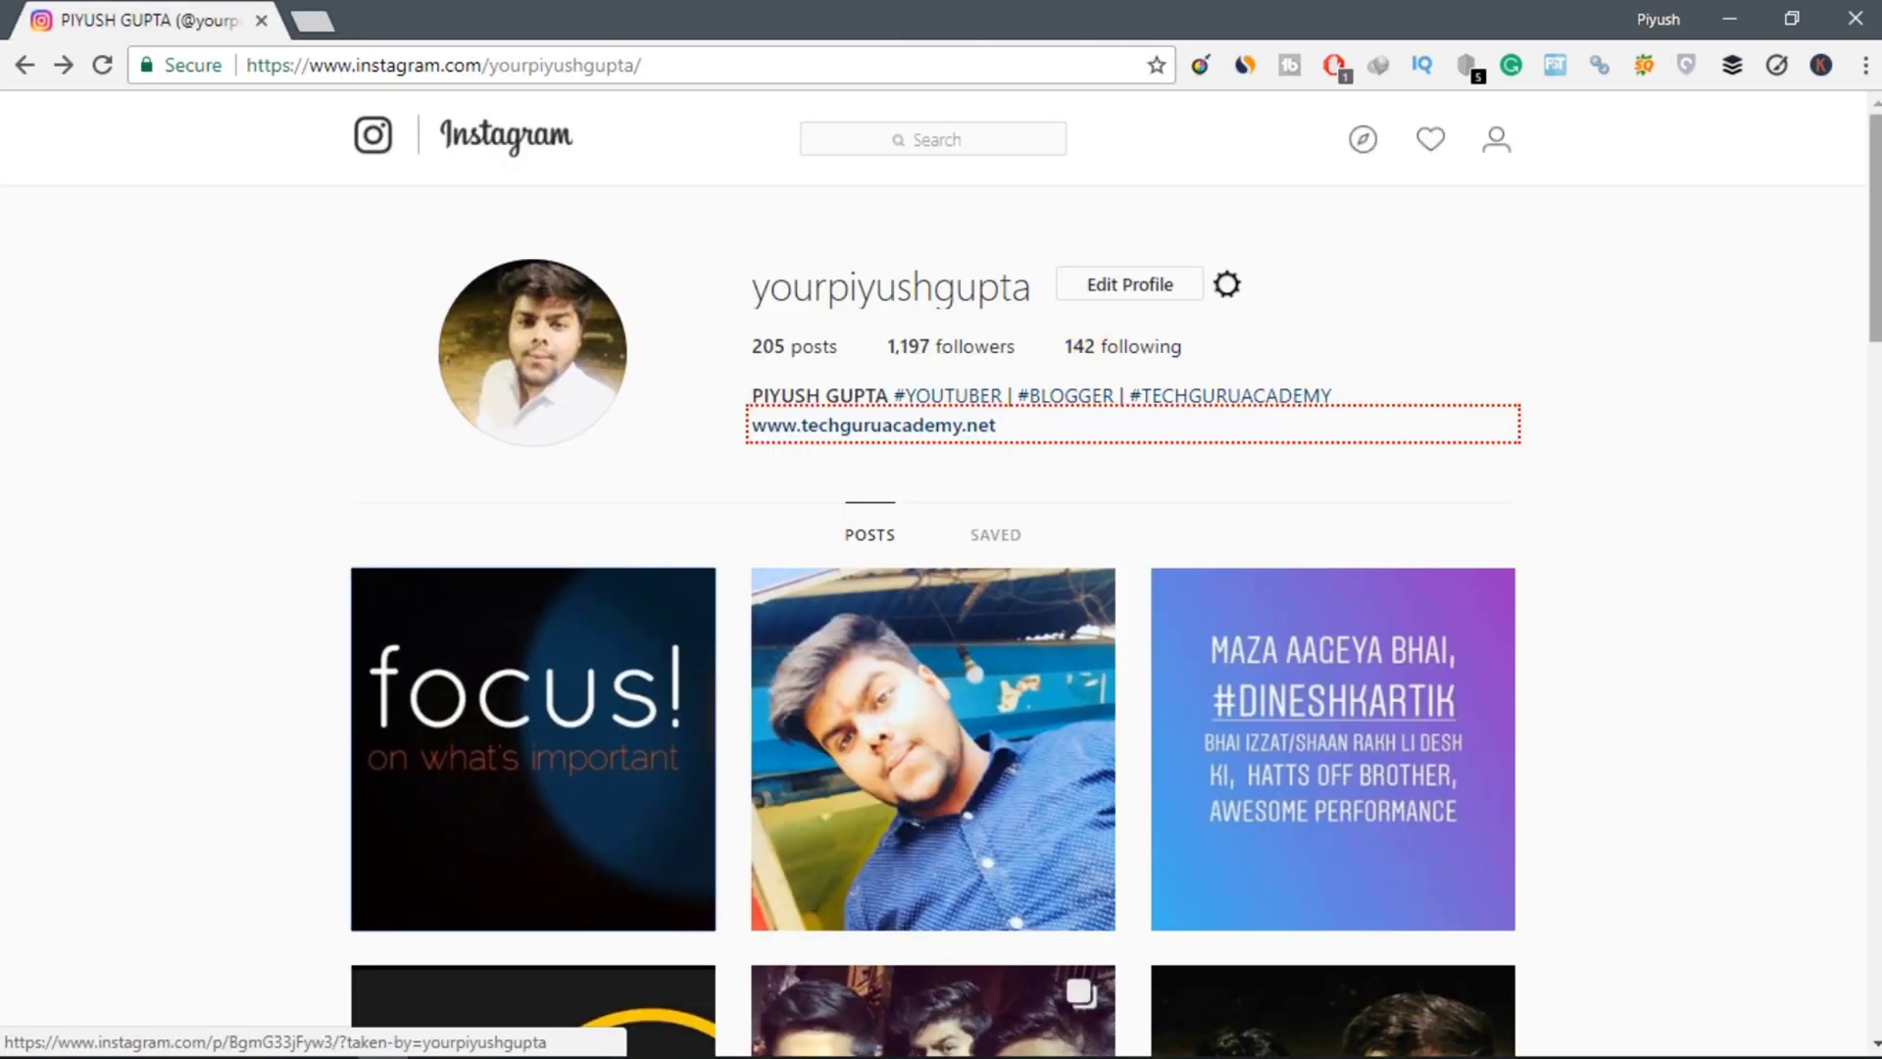
pyautogui.scroll(-1, 941, 588)
pyautogui.scroll(-3, 942, 588)
pyautogui.scroll(-5, 1344, 731)
pyautogui.scroll(-3, 1344, 732)
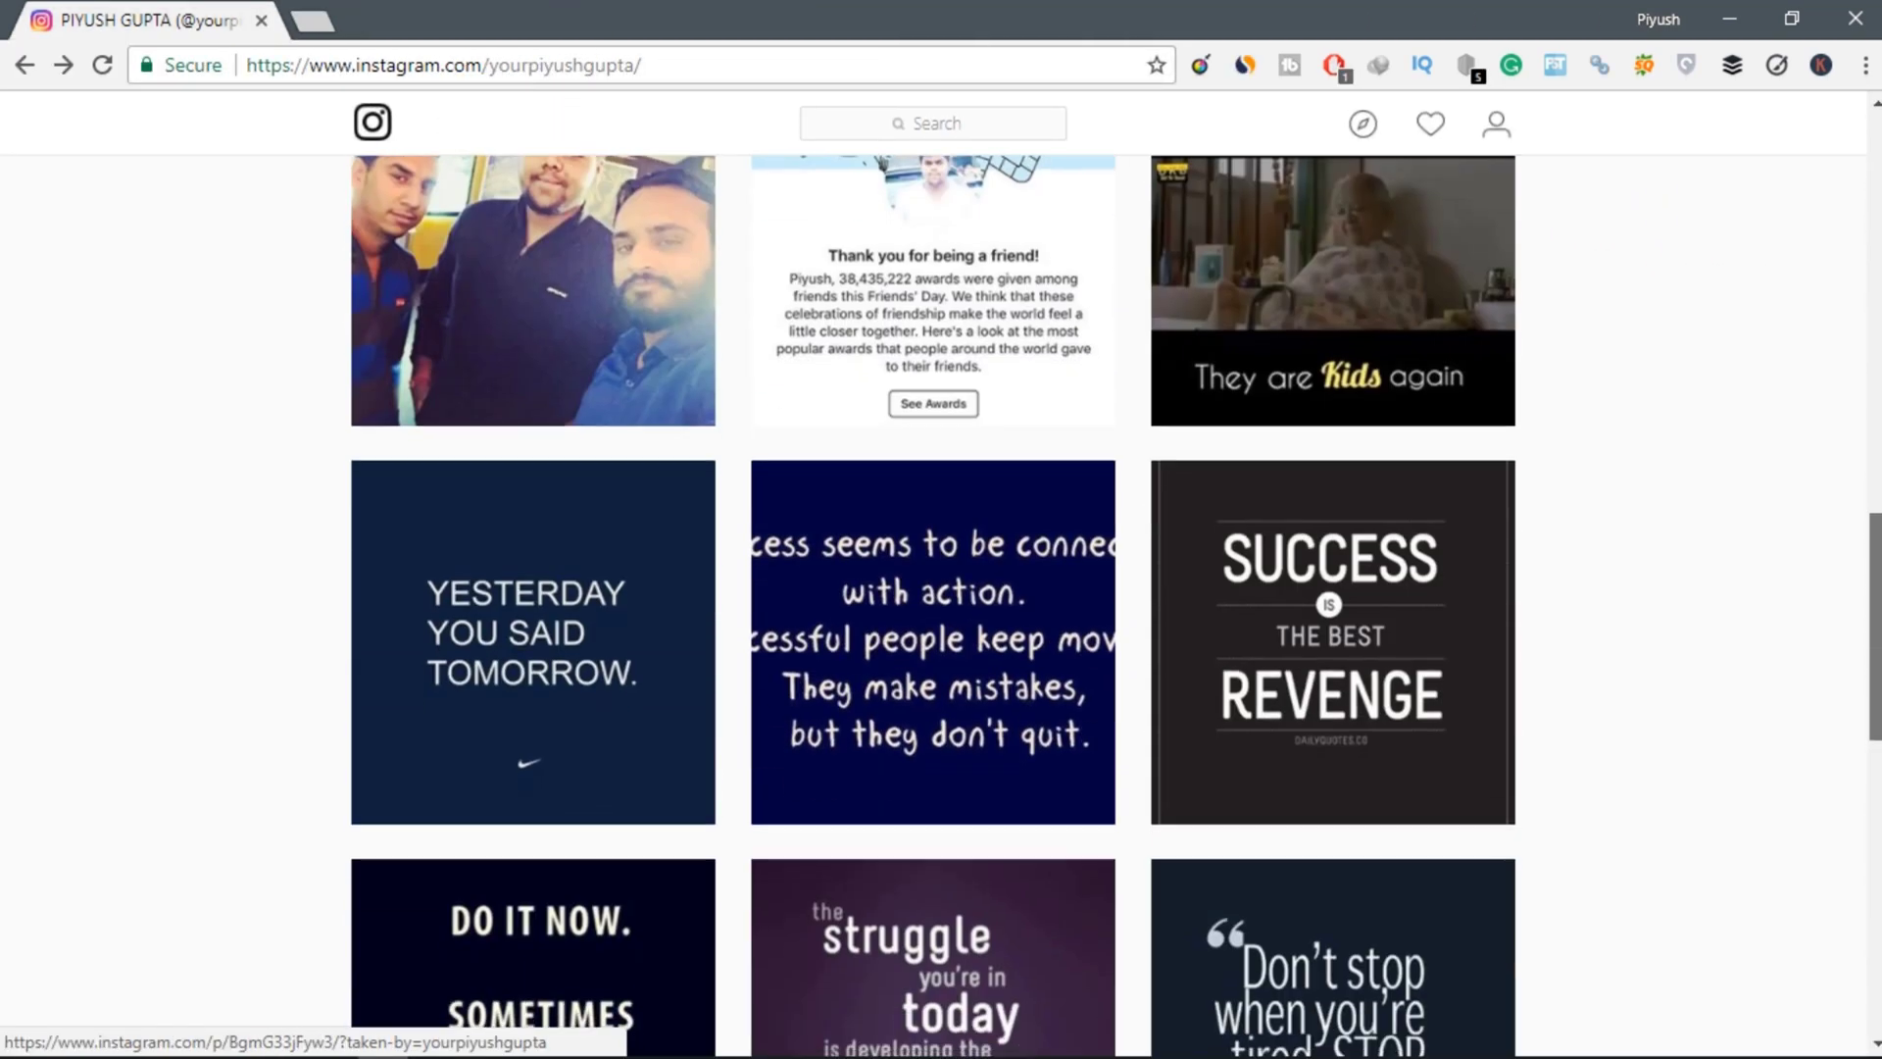
pyautogui.scroll(4, 1345, 732)
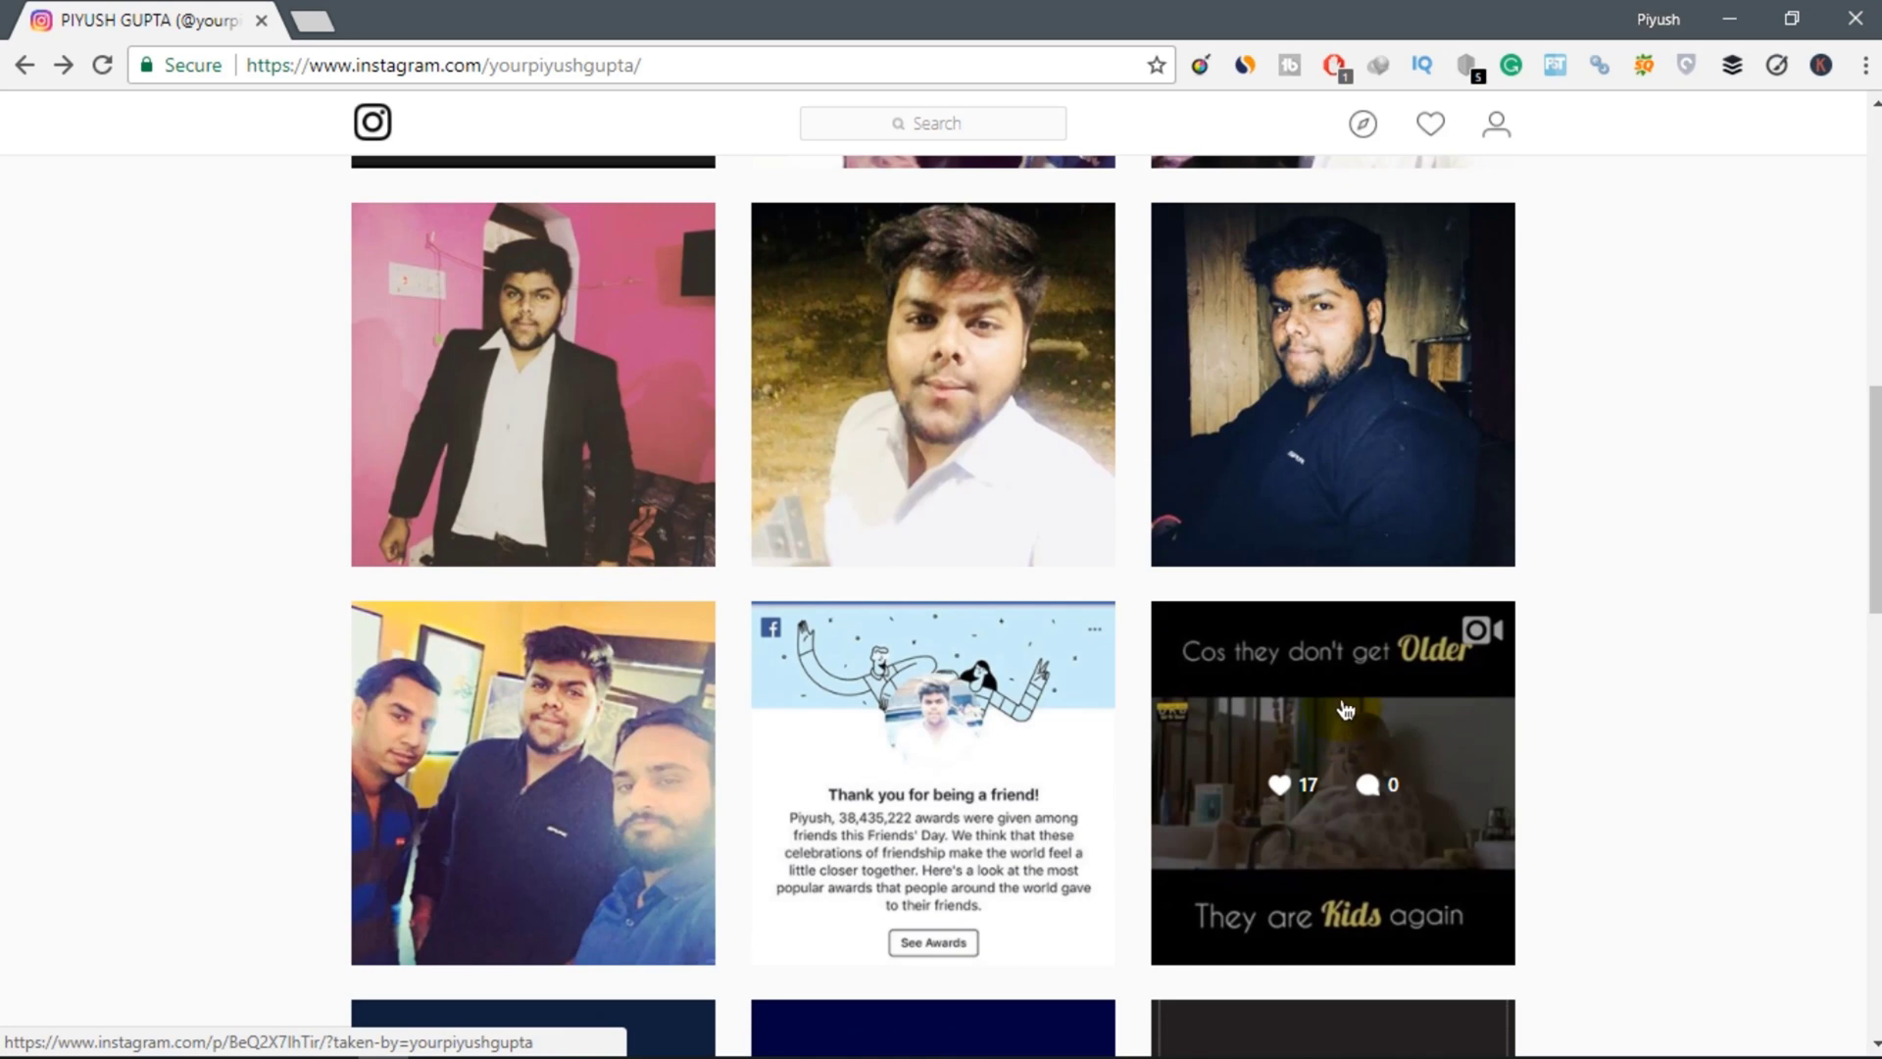
pyautogui.click(1245, 614)
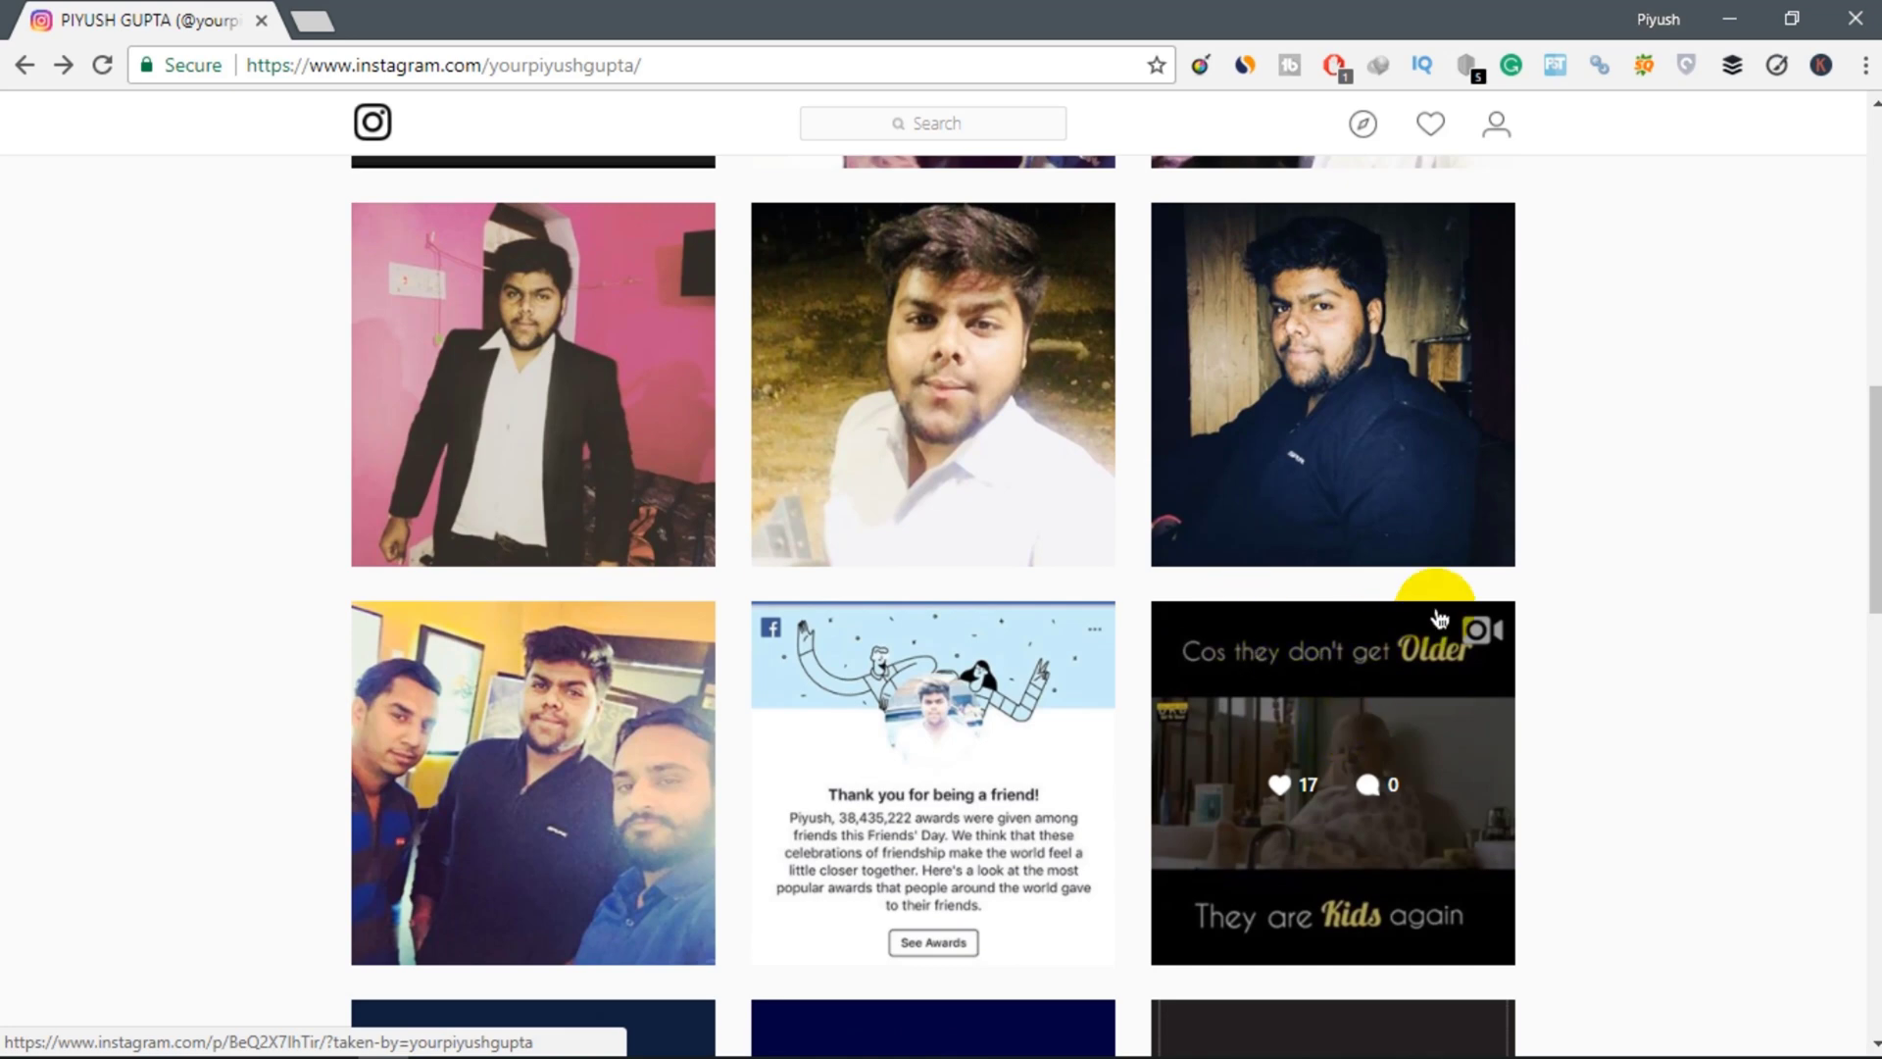
pyautogui.click(1341, 694)
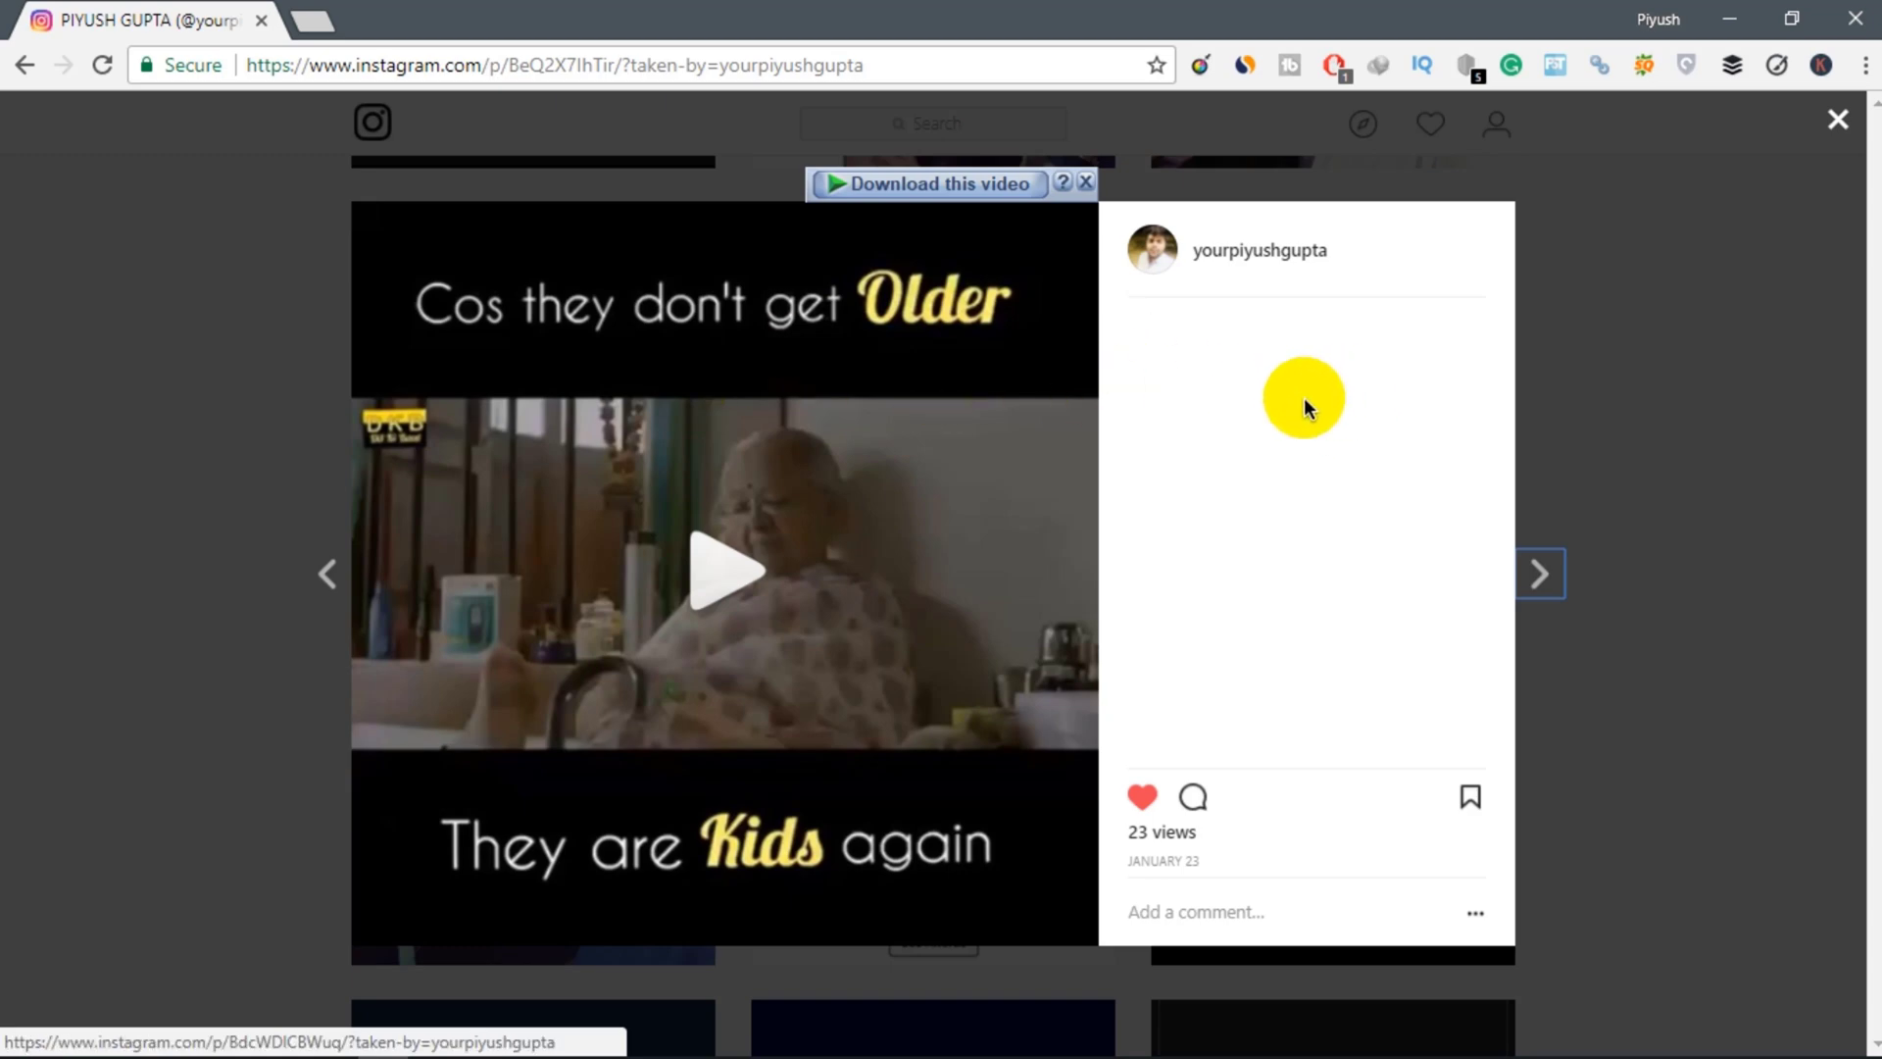
# - Open the video post's HTML source in a separate tab using View page source
pyautogui.rightClick(1268, 400)
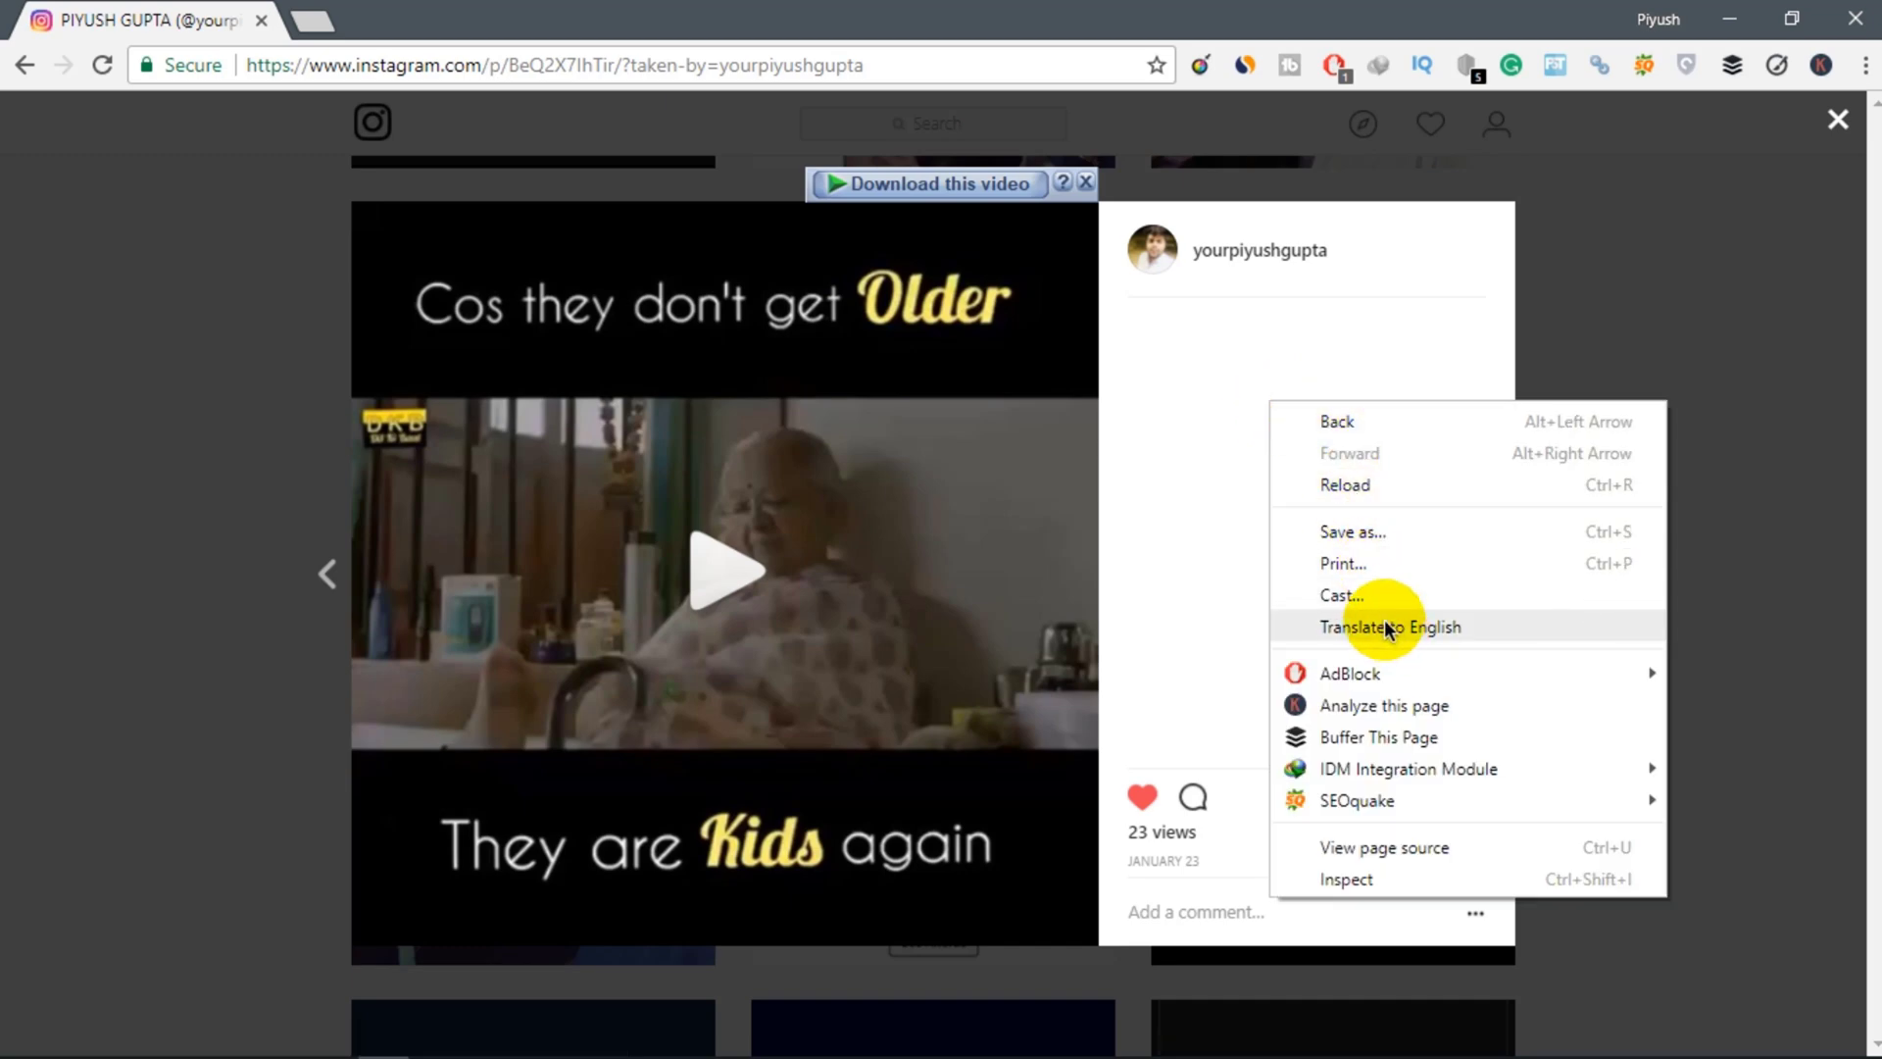
pyautogui.click(1396, 852)
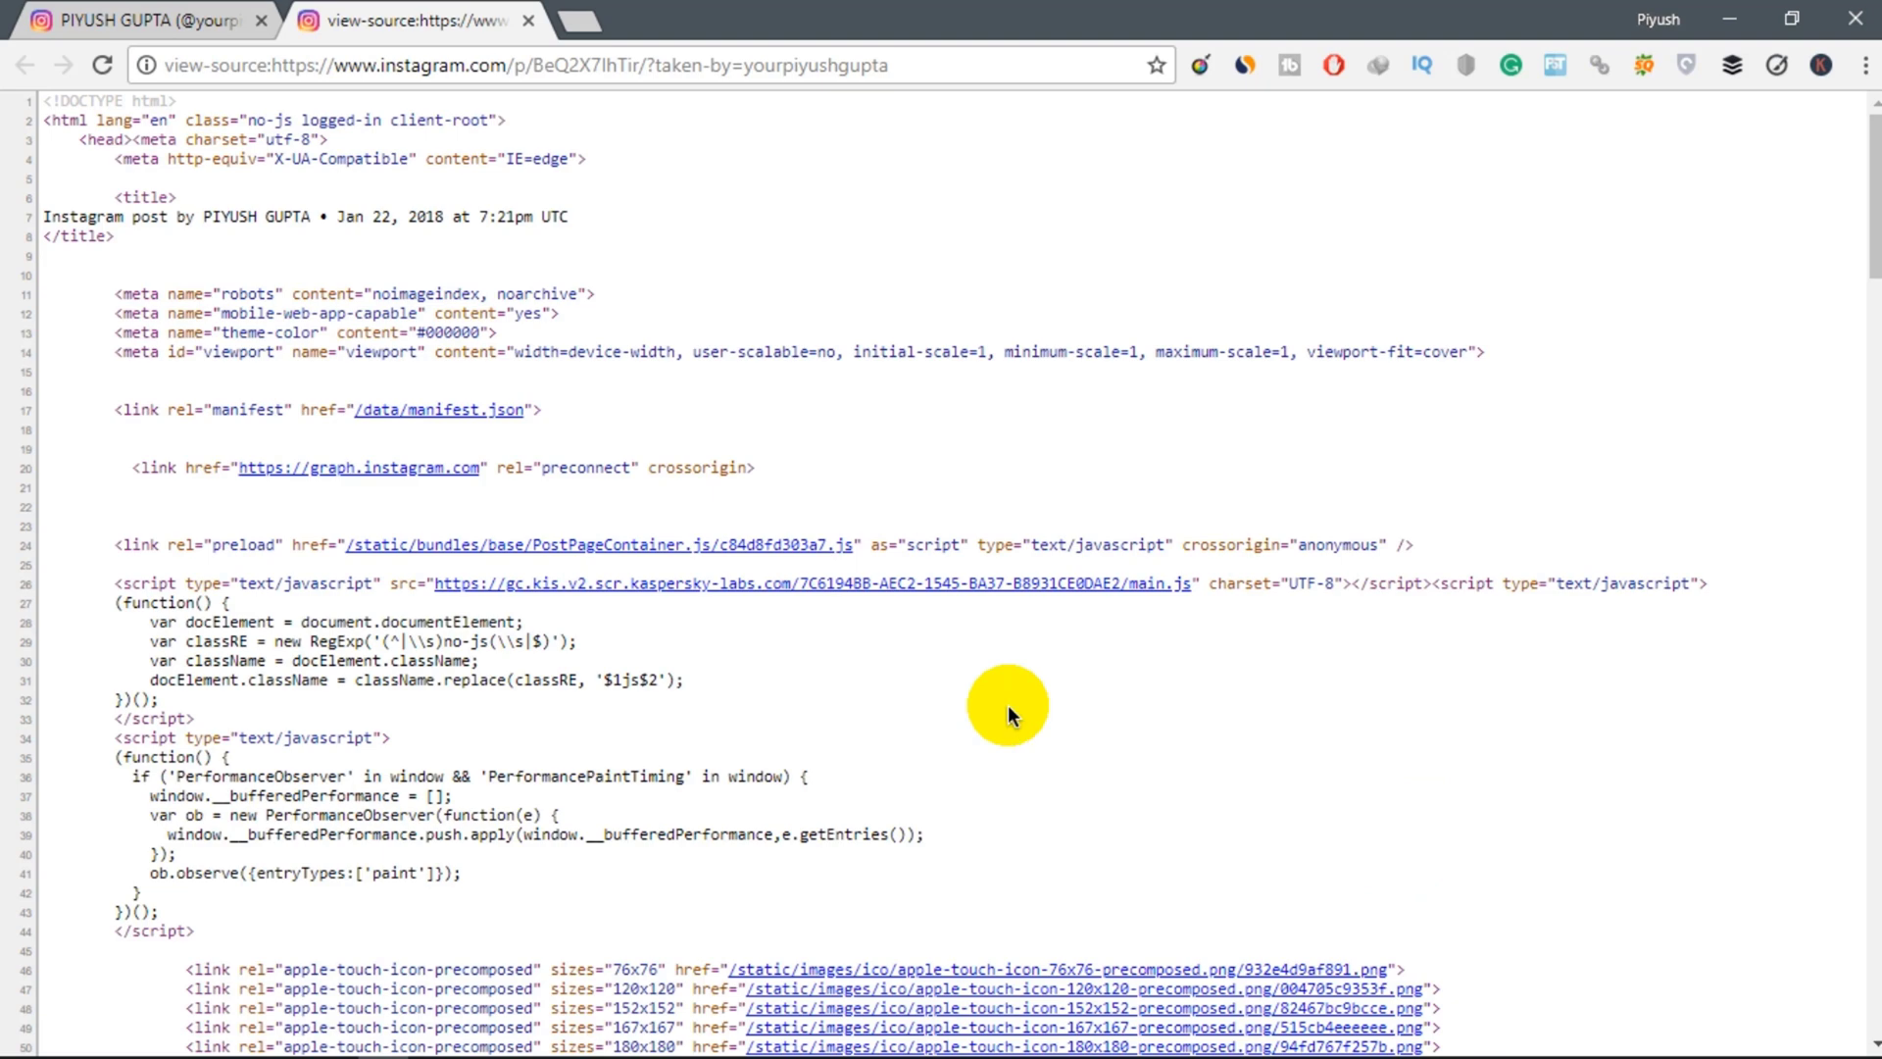
pyautogui.click(89, 21)
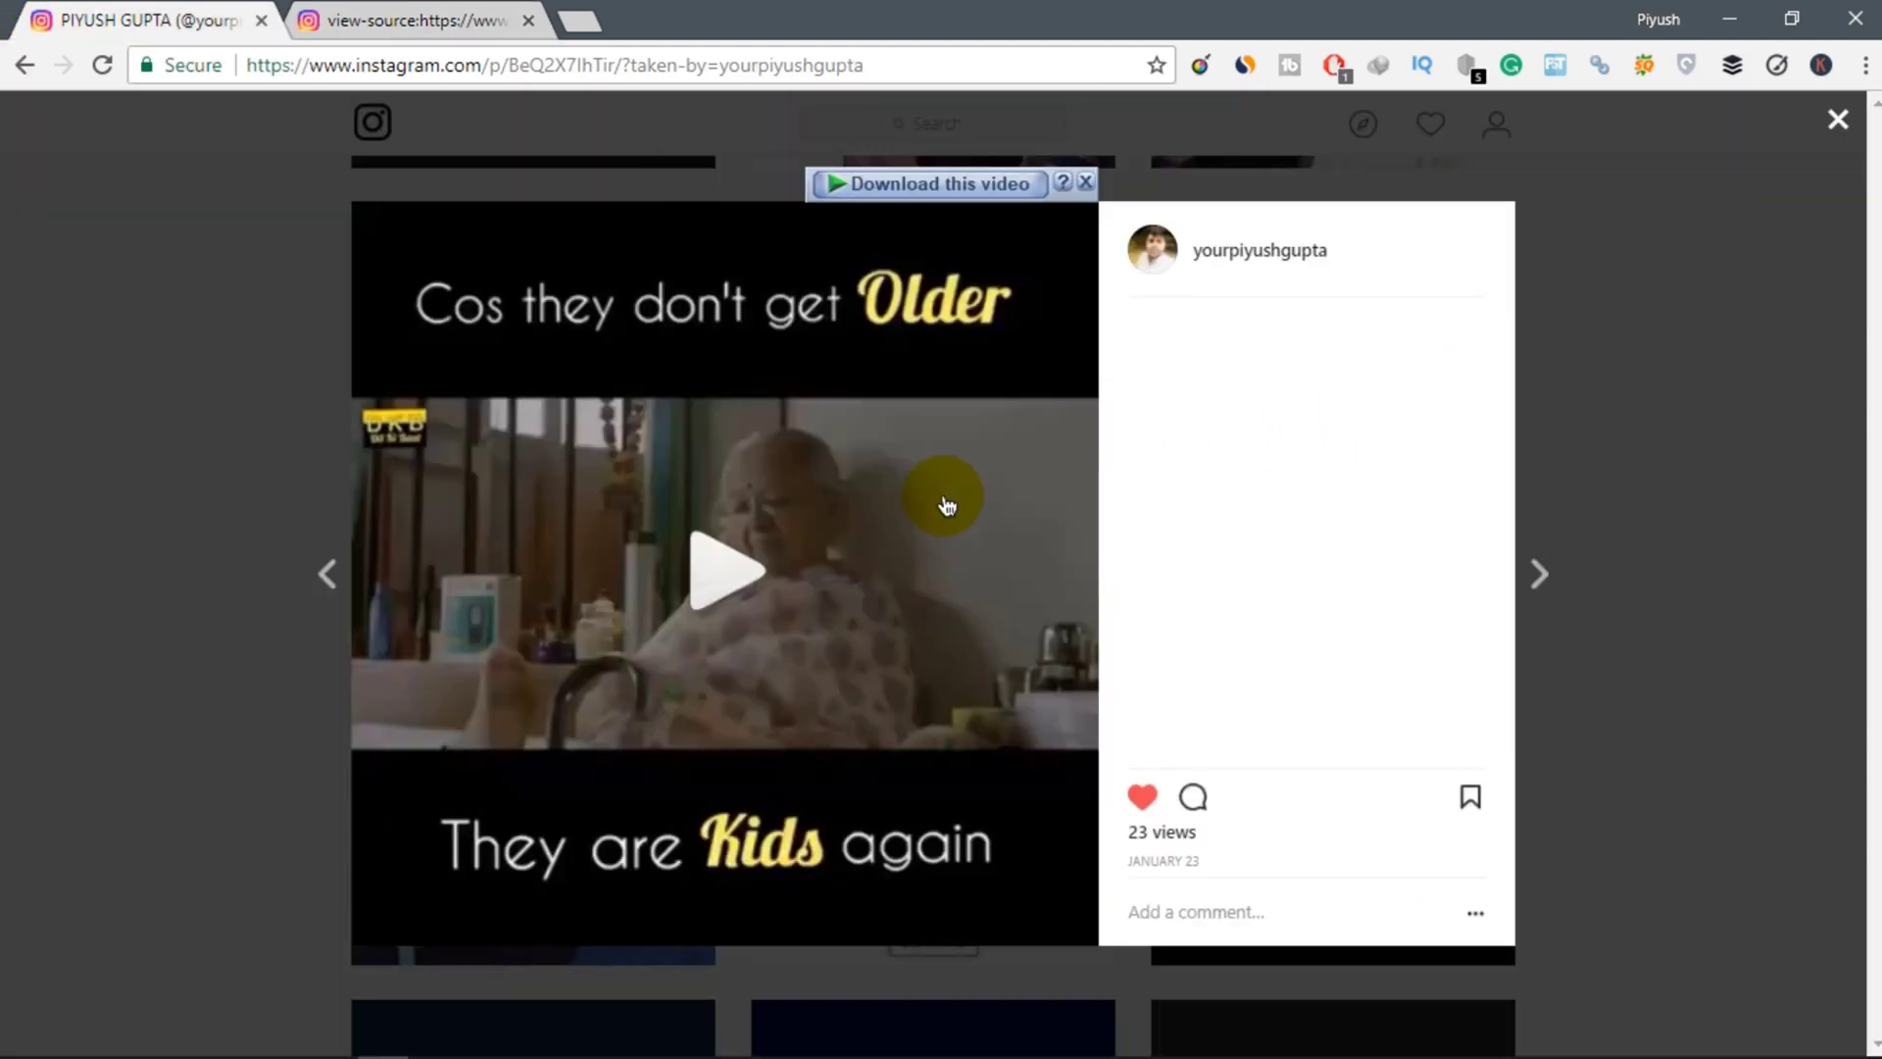
pyautogui.rightClick(1263, 508)
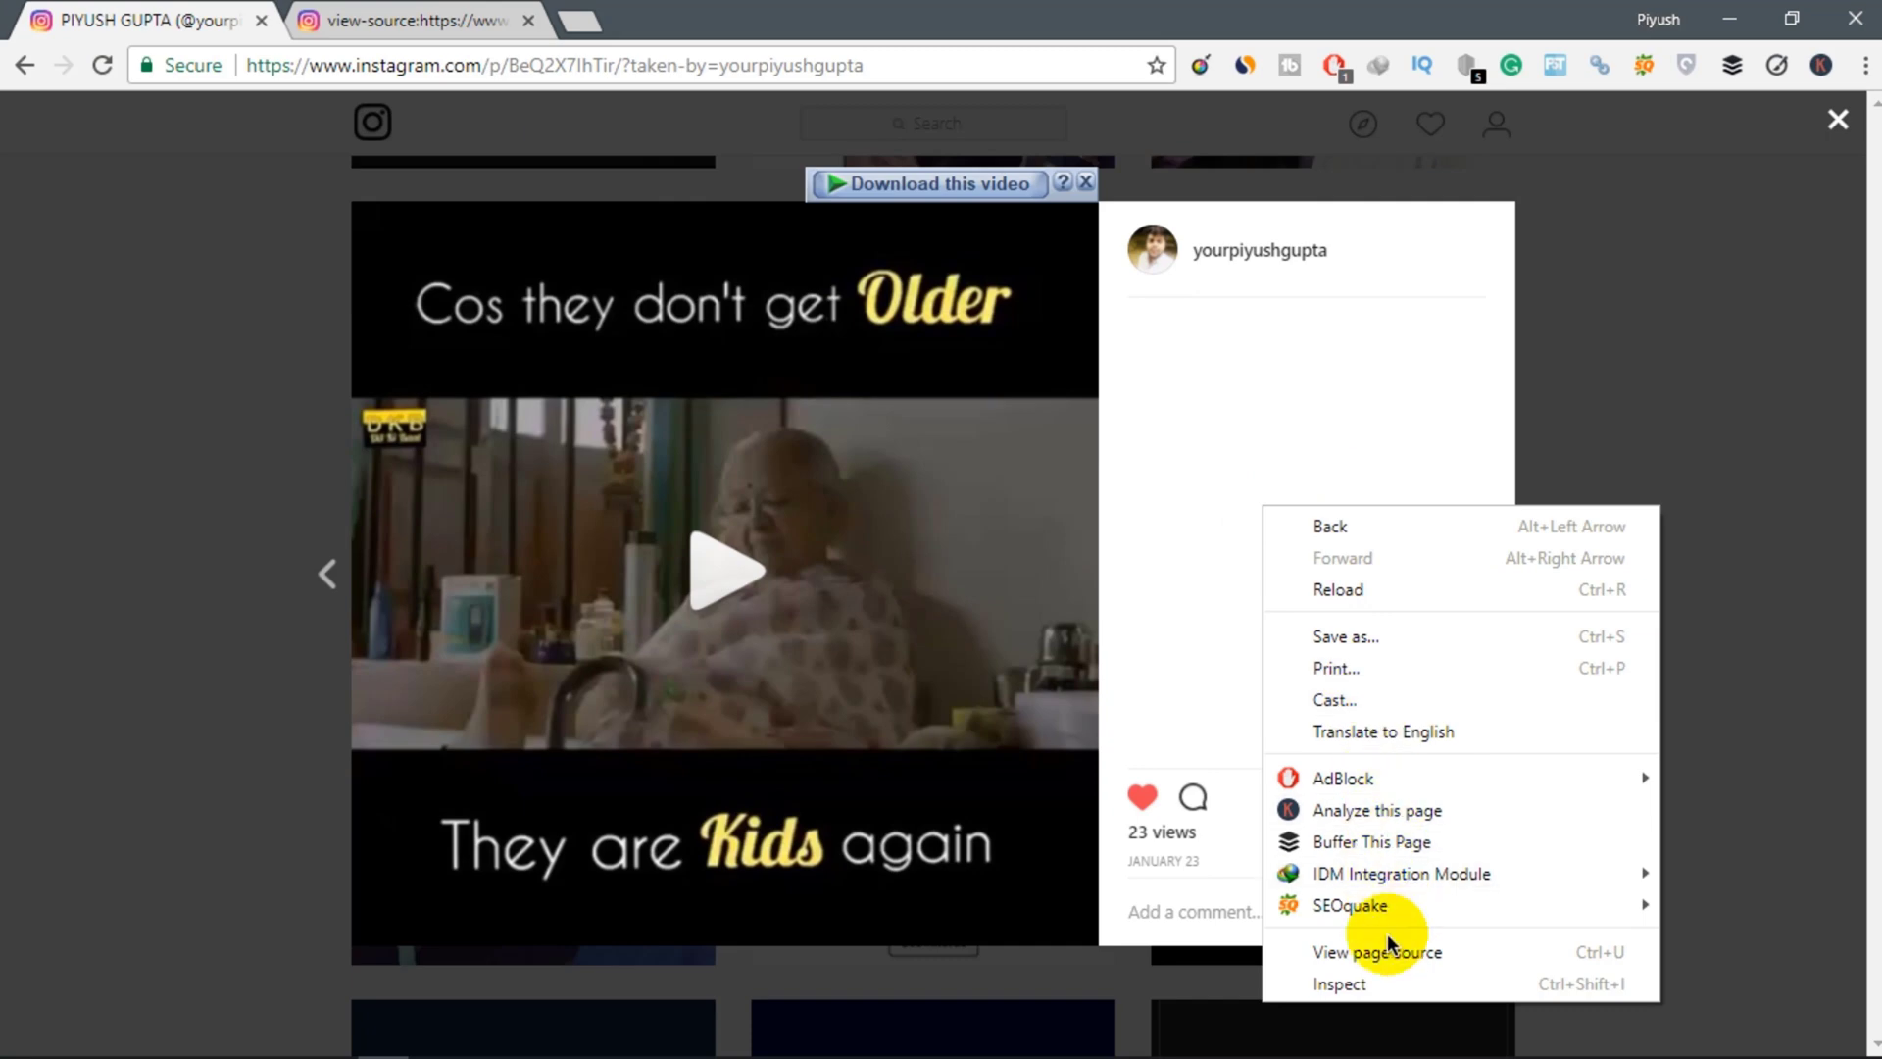
pyautogui.rightClick(1194, 386)
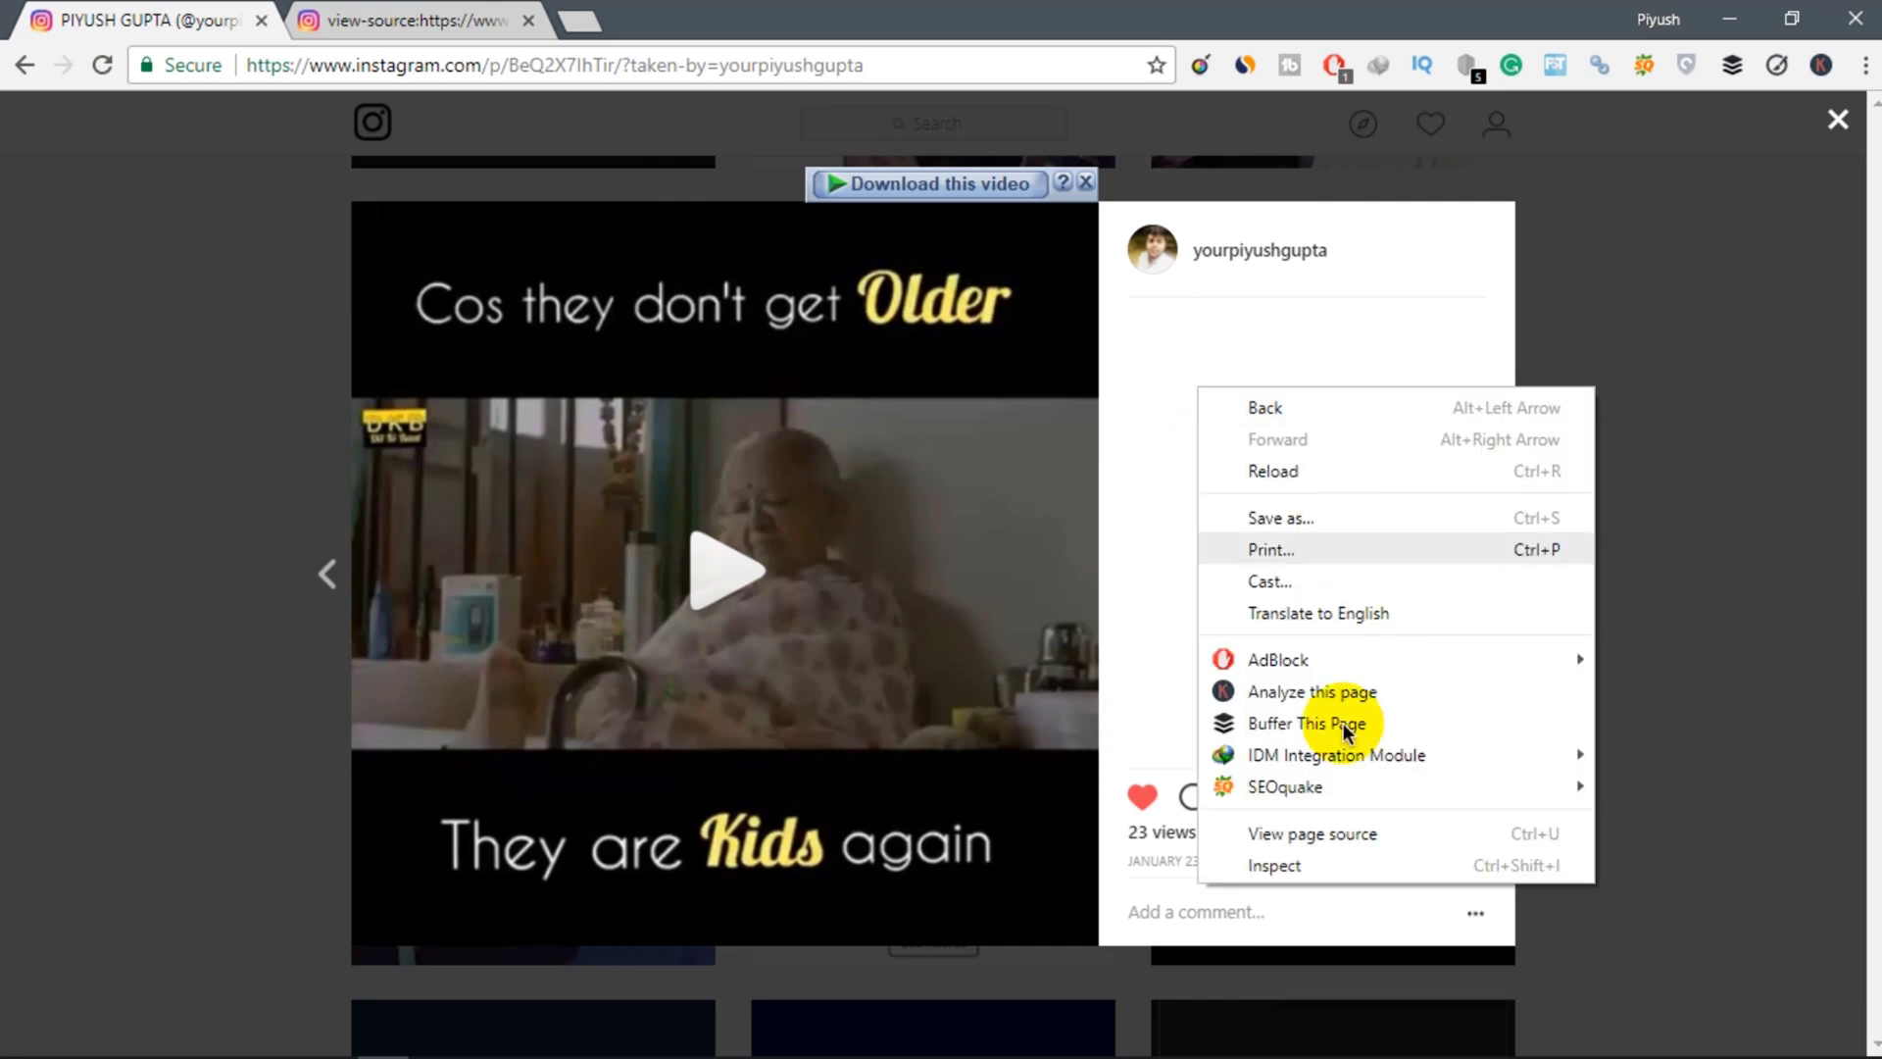
pyautogui.click(1320, 833)
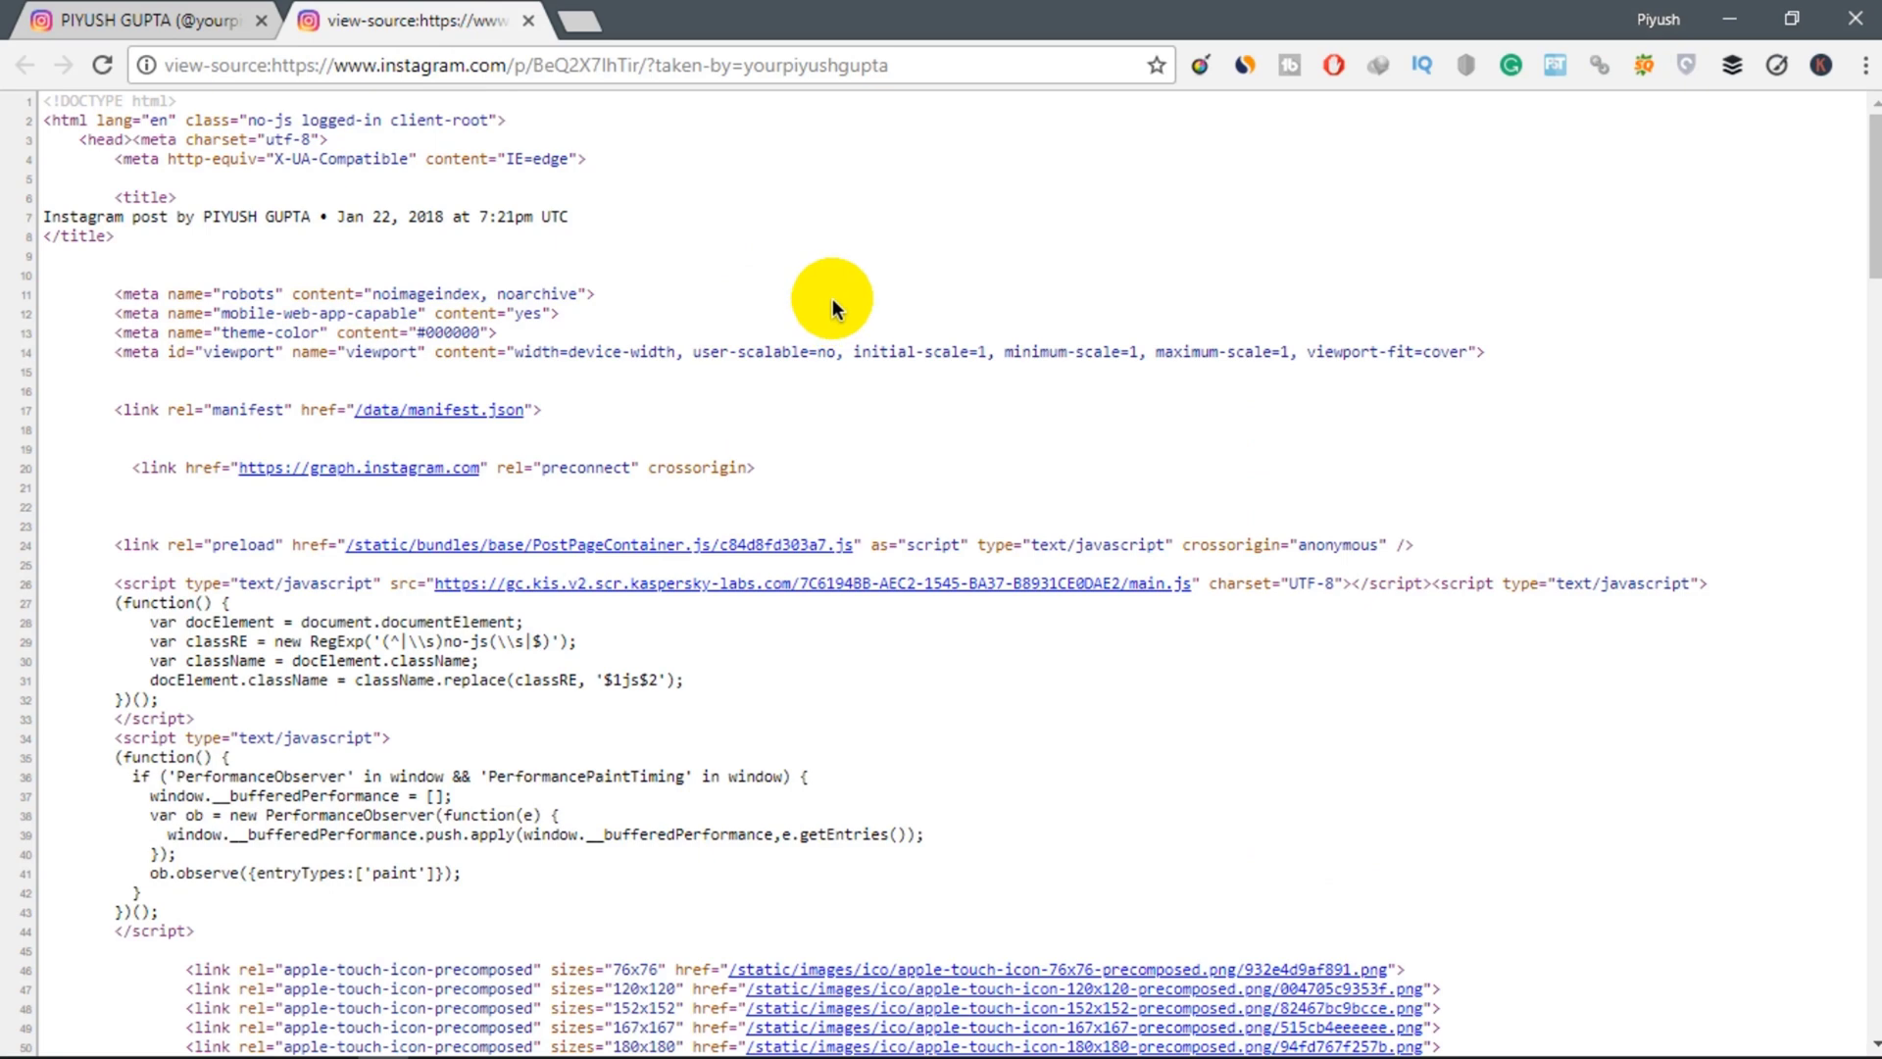
# - Search the source for 'mp4', highlight the og:video address, and bring up its context menu
pyautogui.hotkey('ctrl', 'f')
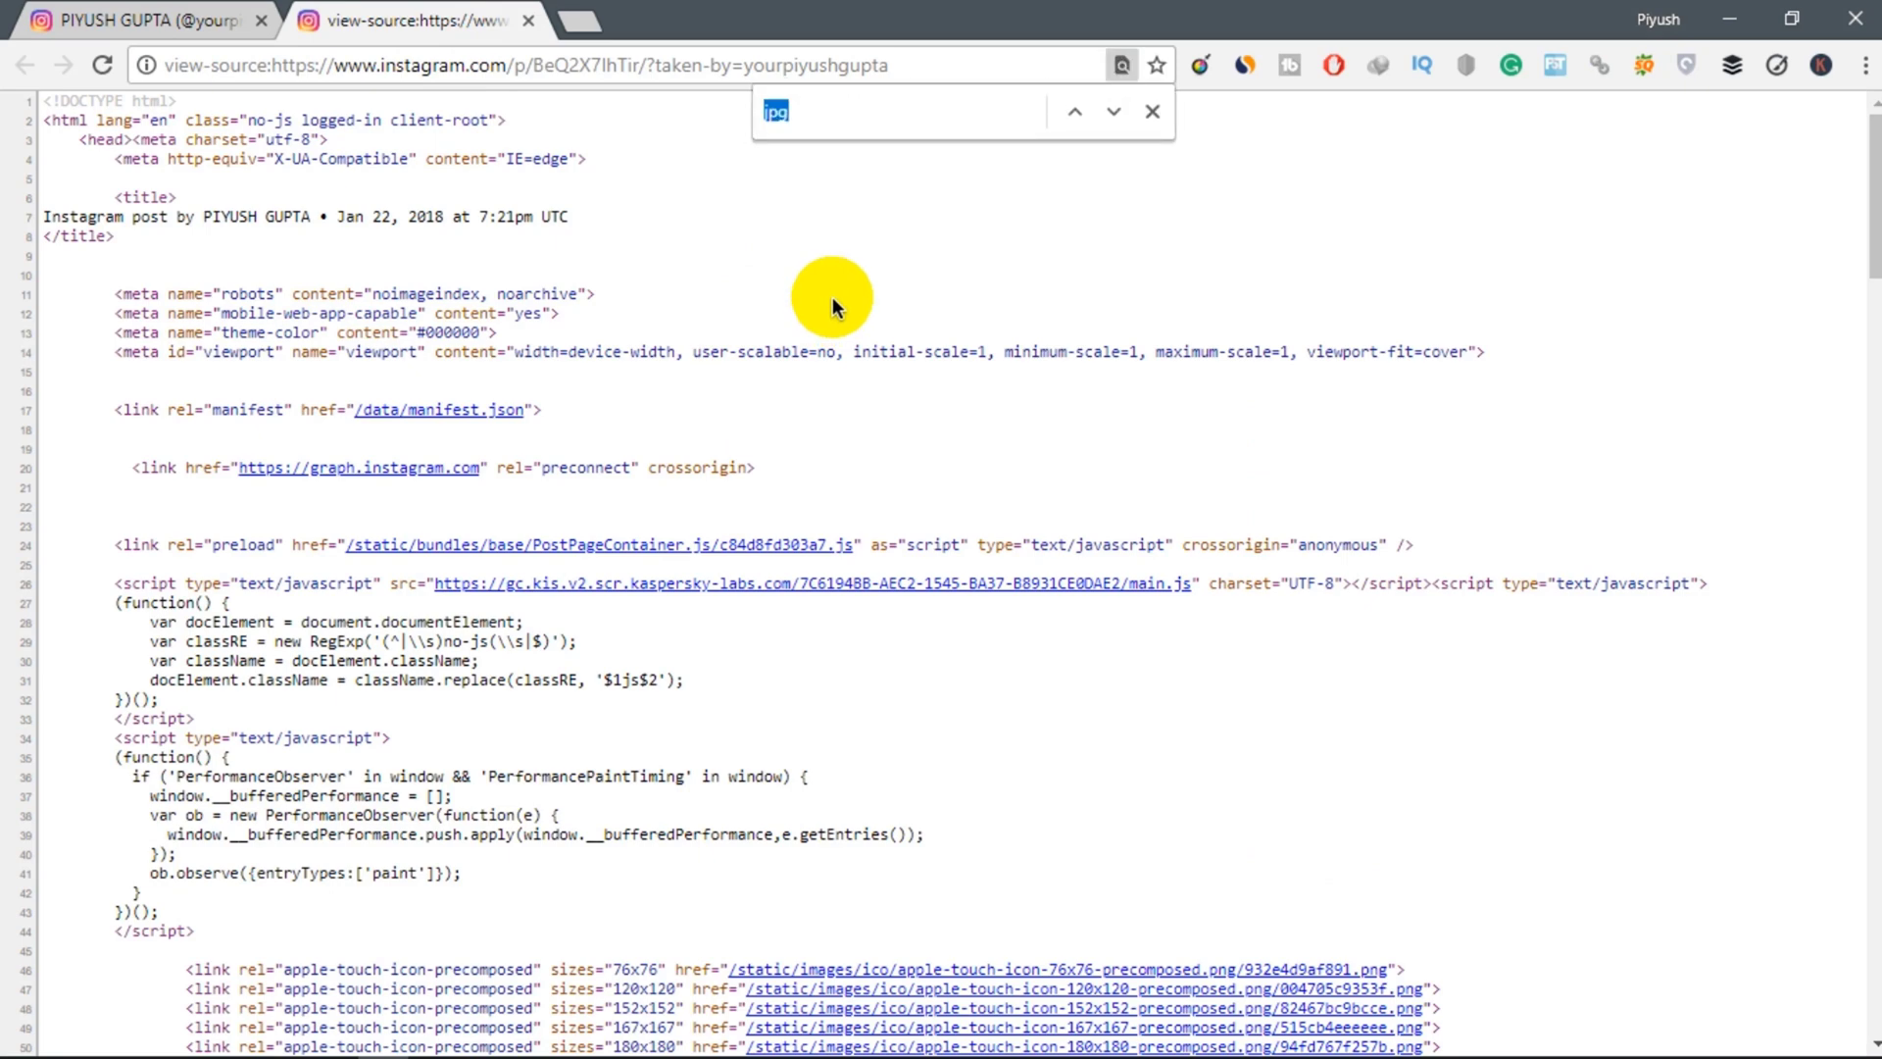
pyautogui.press('BackSpace')
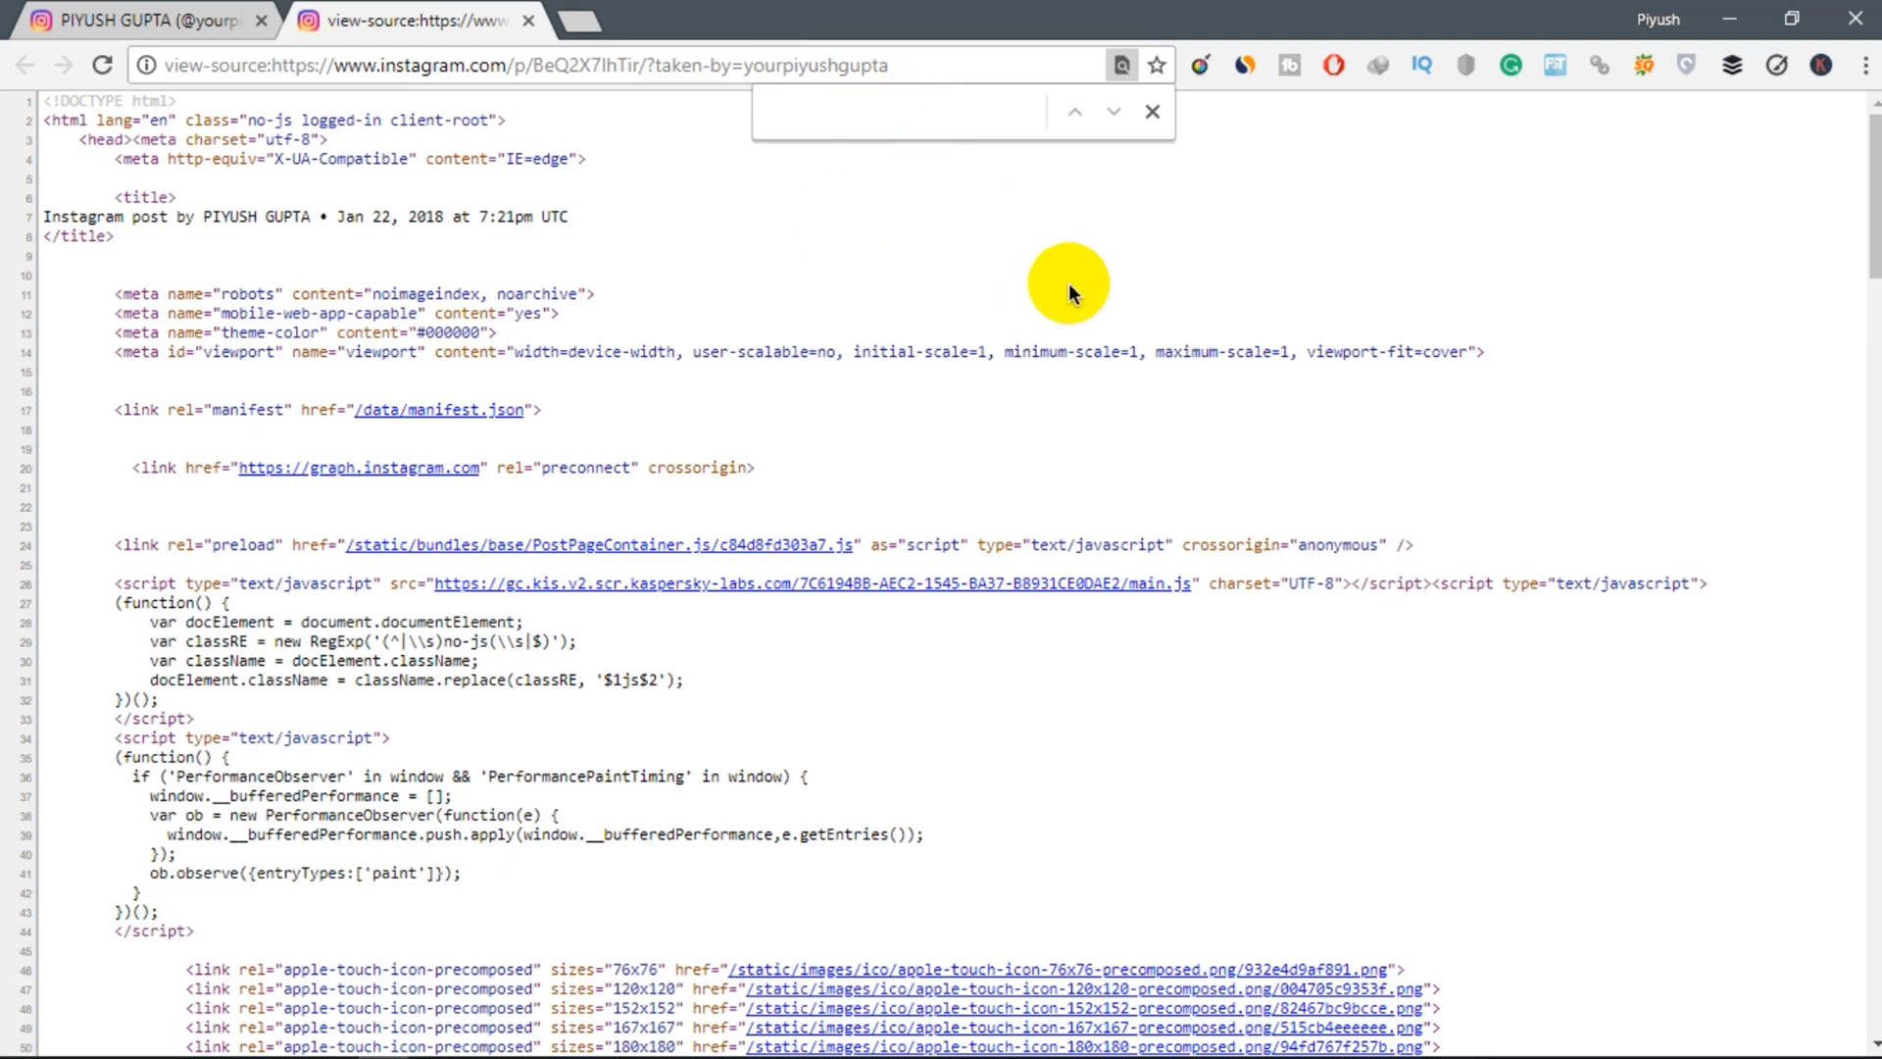
pyautogui.write('mp4')
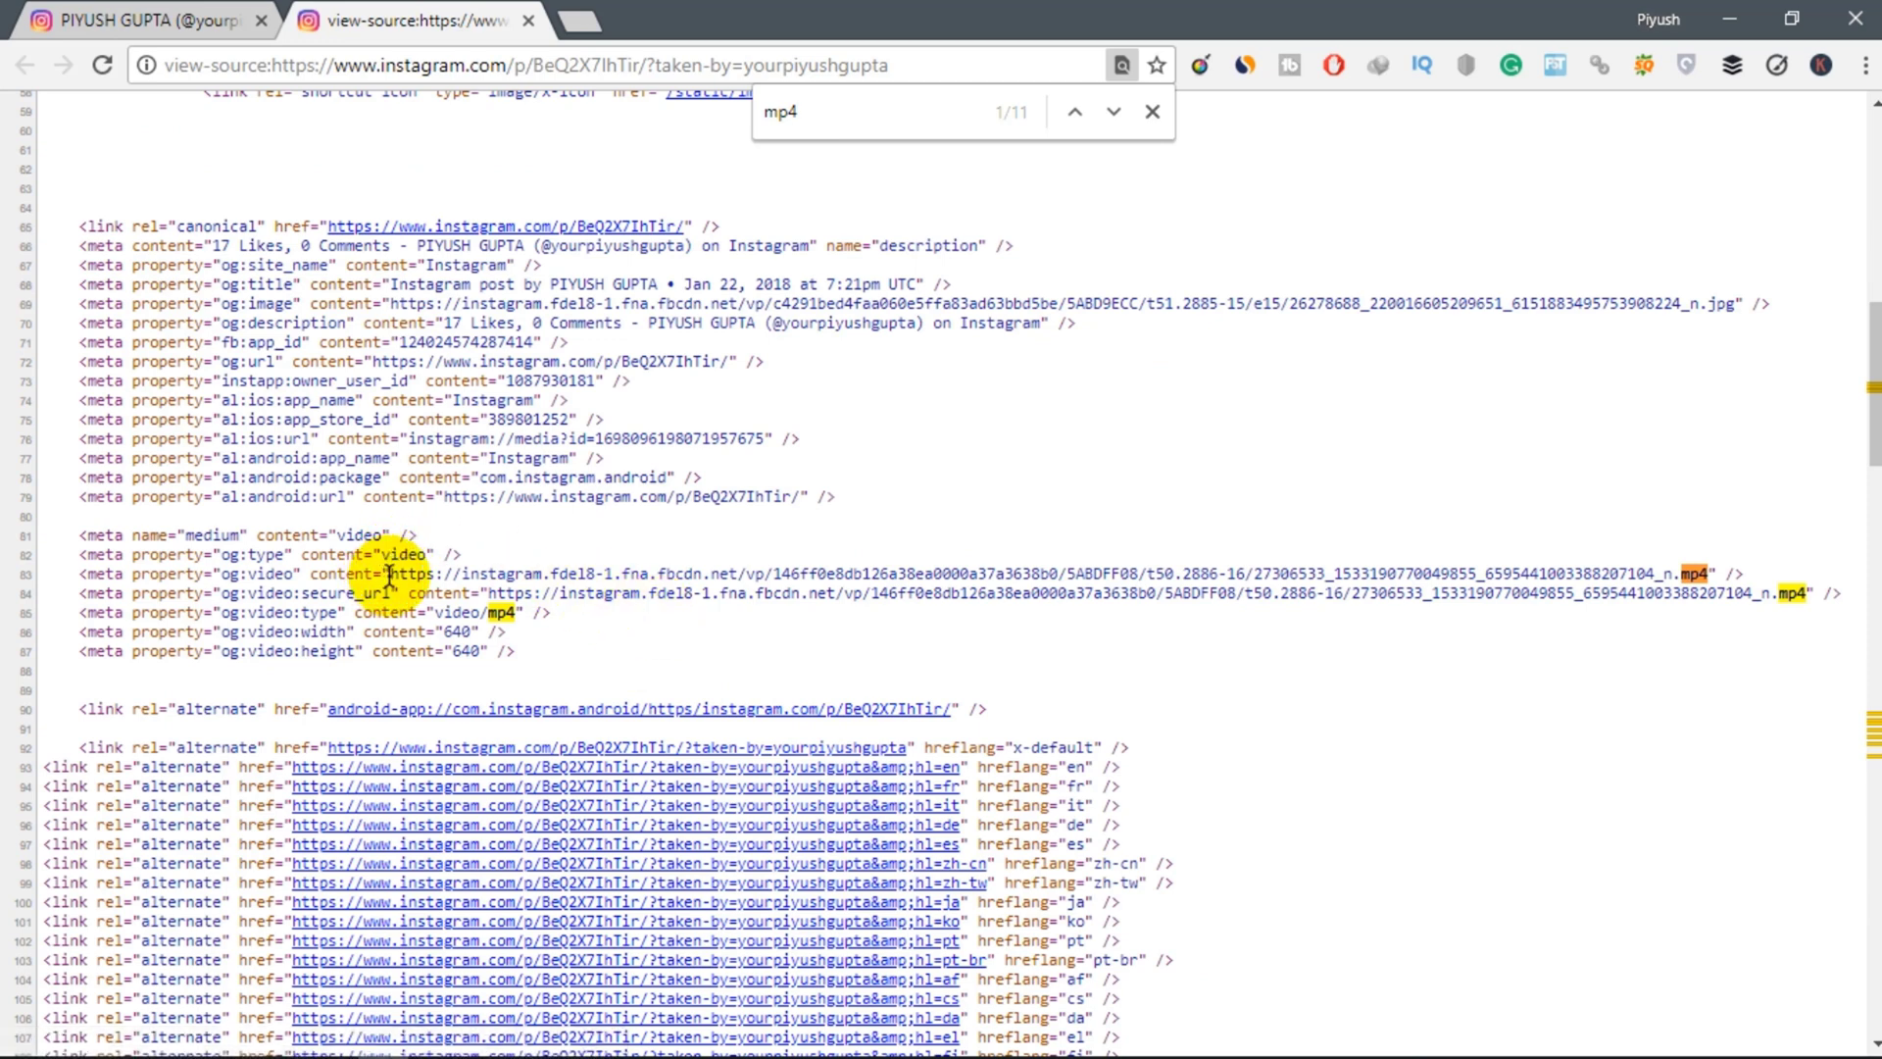
pyautogui.moveTo(389, 573); pyautogui.dragTo(1708, 575)
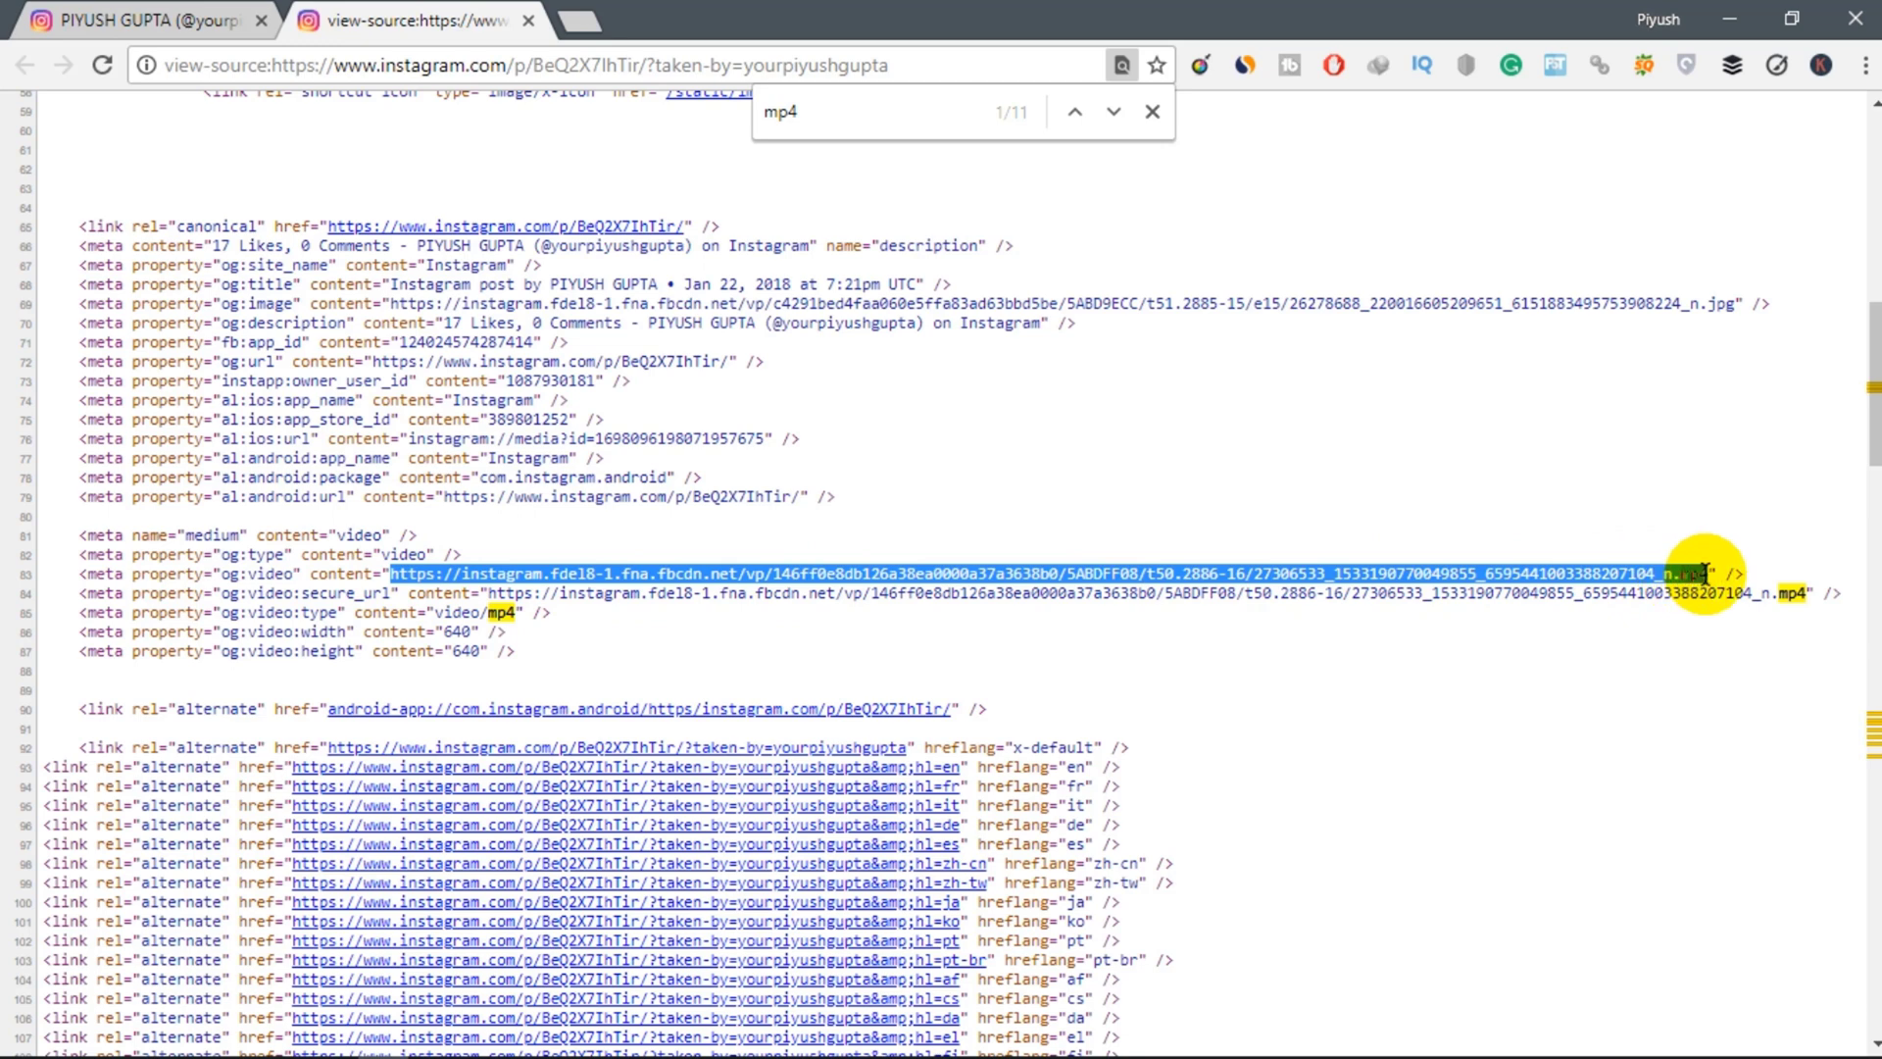
pyautogui.rightClick(1395, 572)
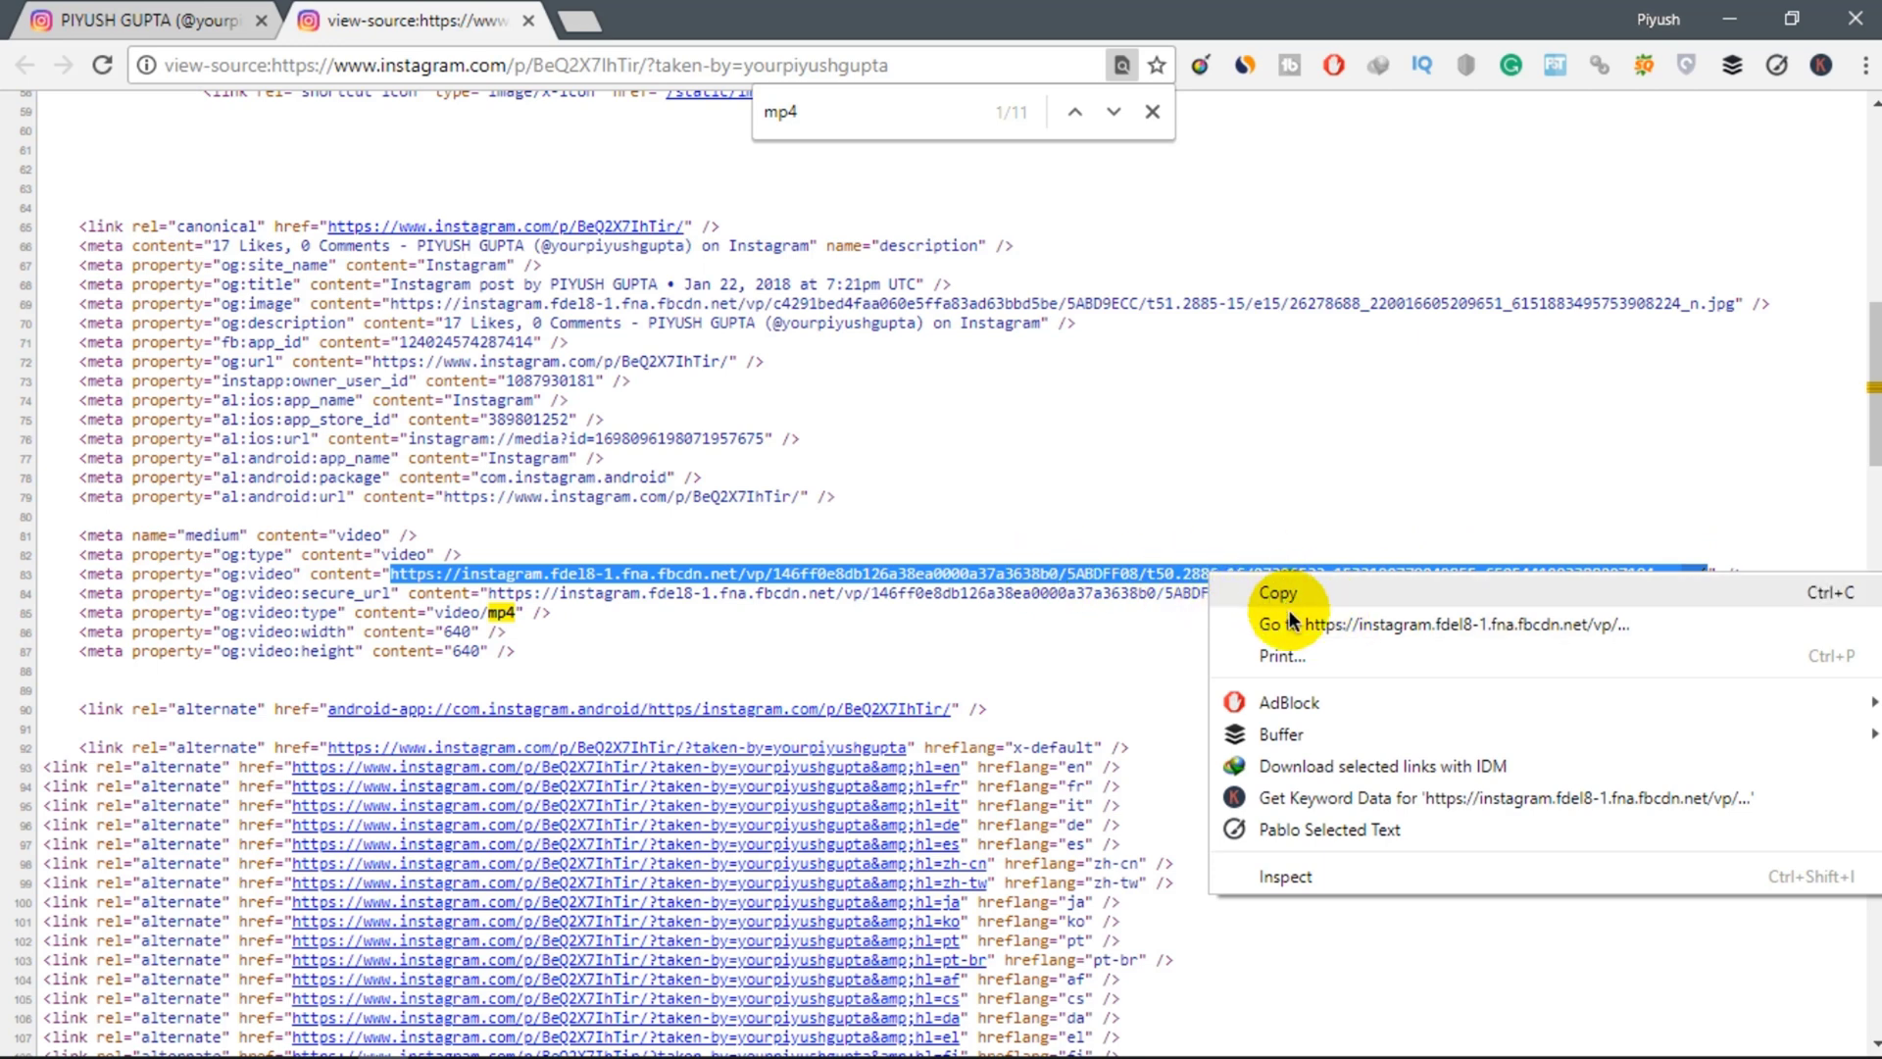
# - Open the mp4 address and start IDM's 2.13 MB download into Downloads\Video
pyautogui.click(1357, 624)
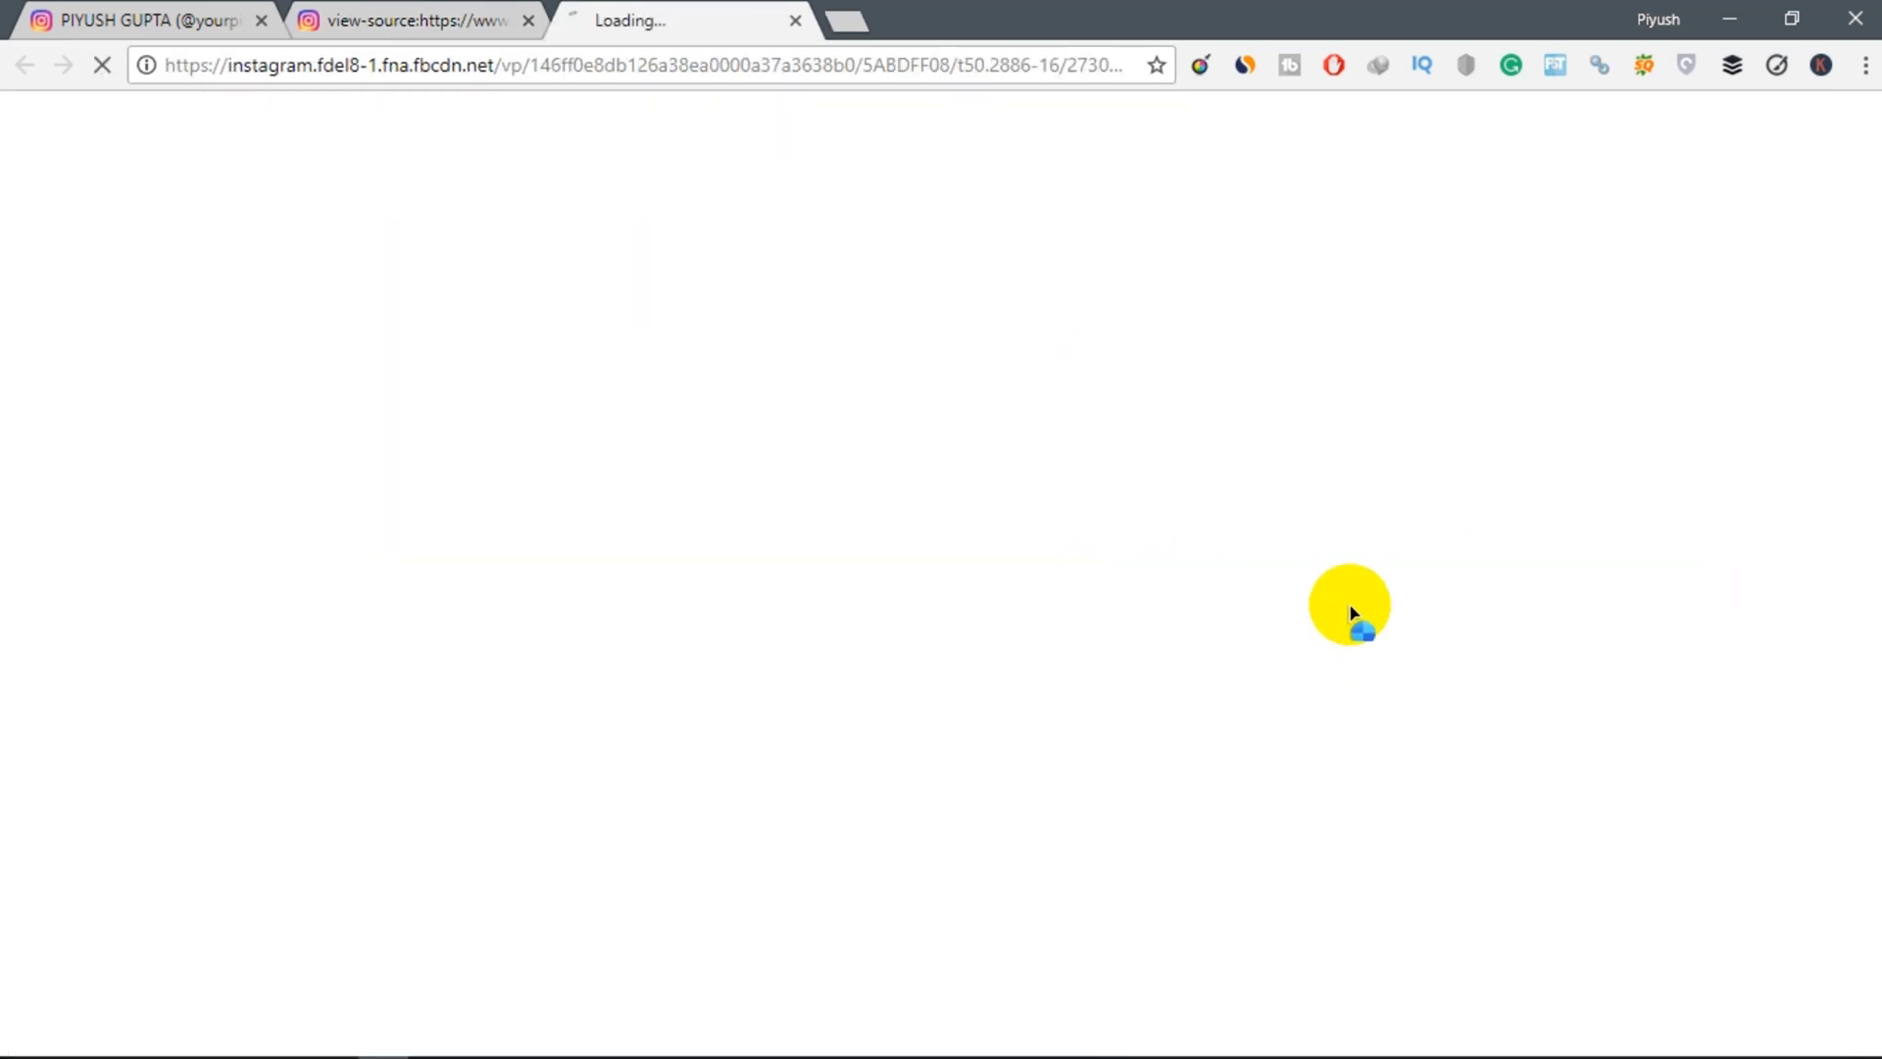
pyautogui.moveTo(1033, 389); pyautogui.dragTo(1045, 223)
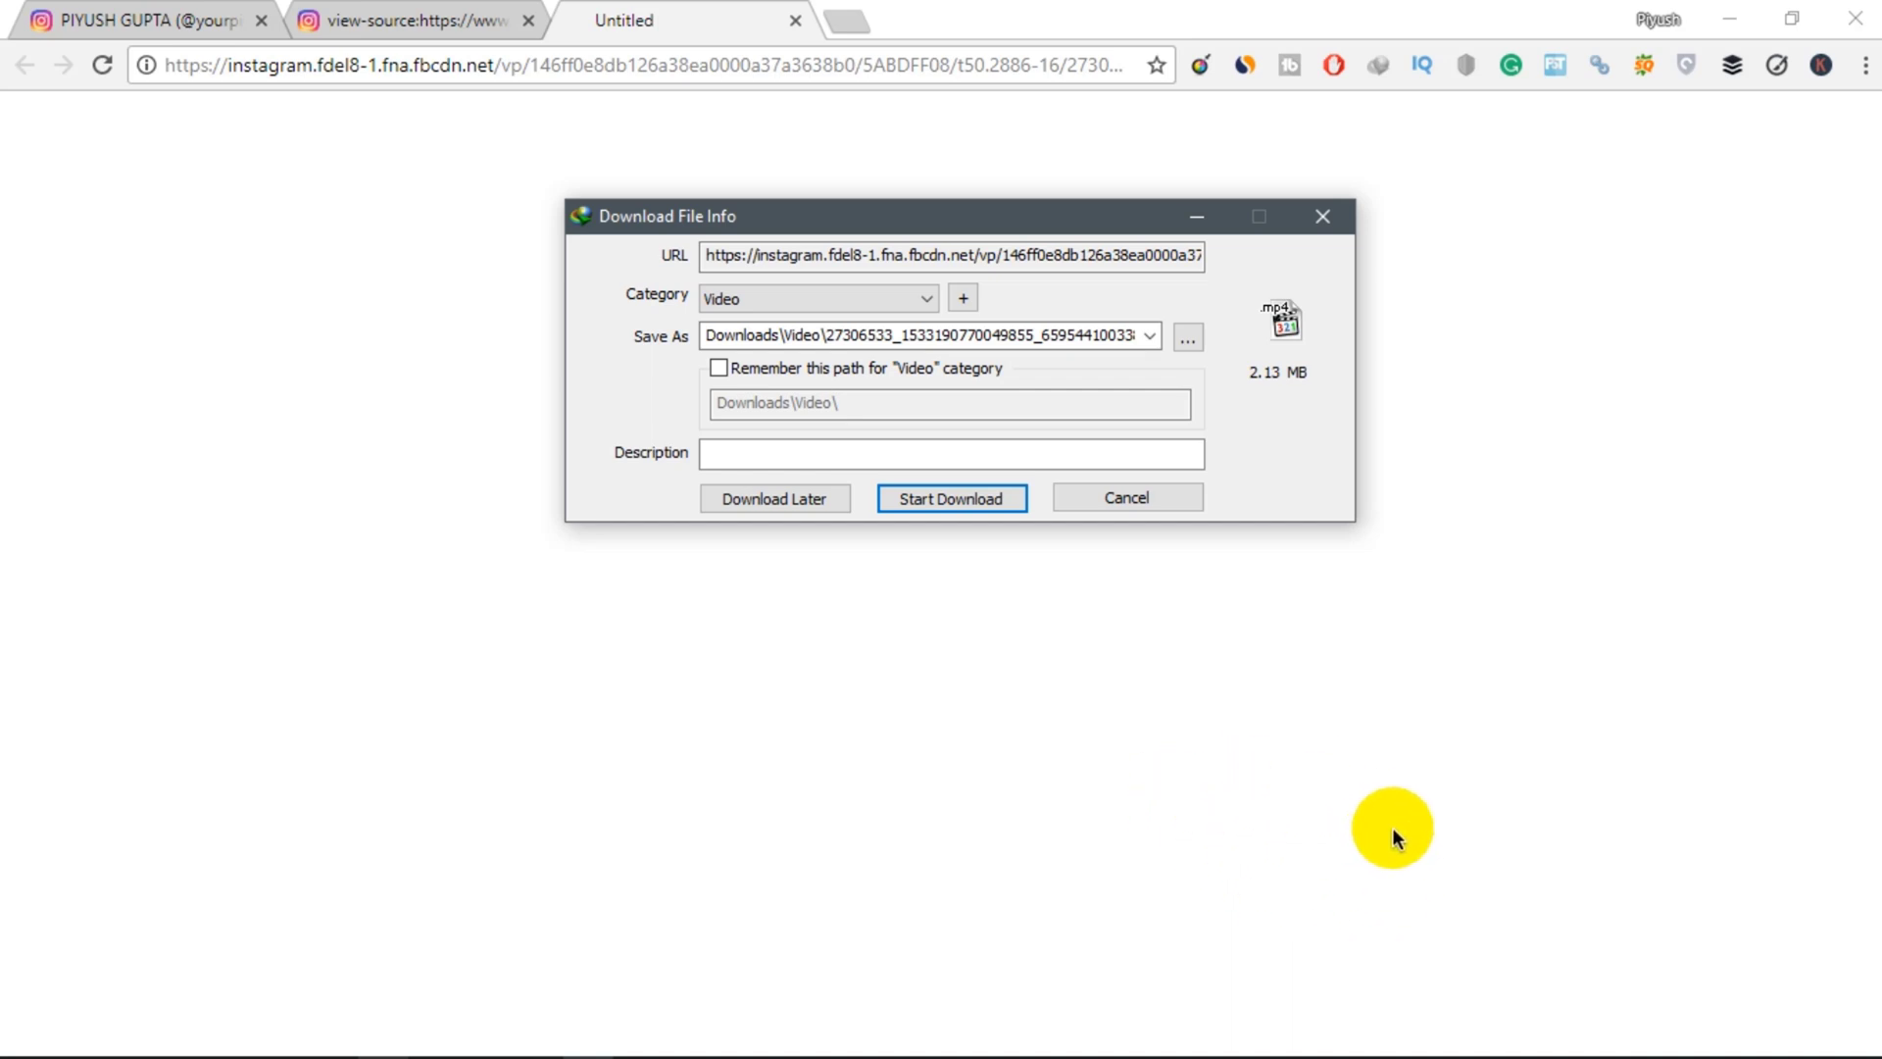
pyautogui.click(952, 499)
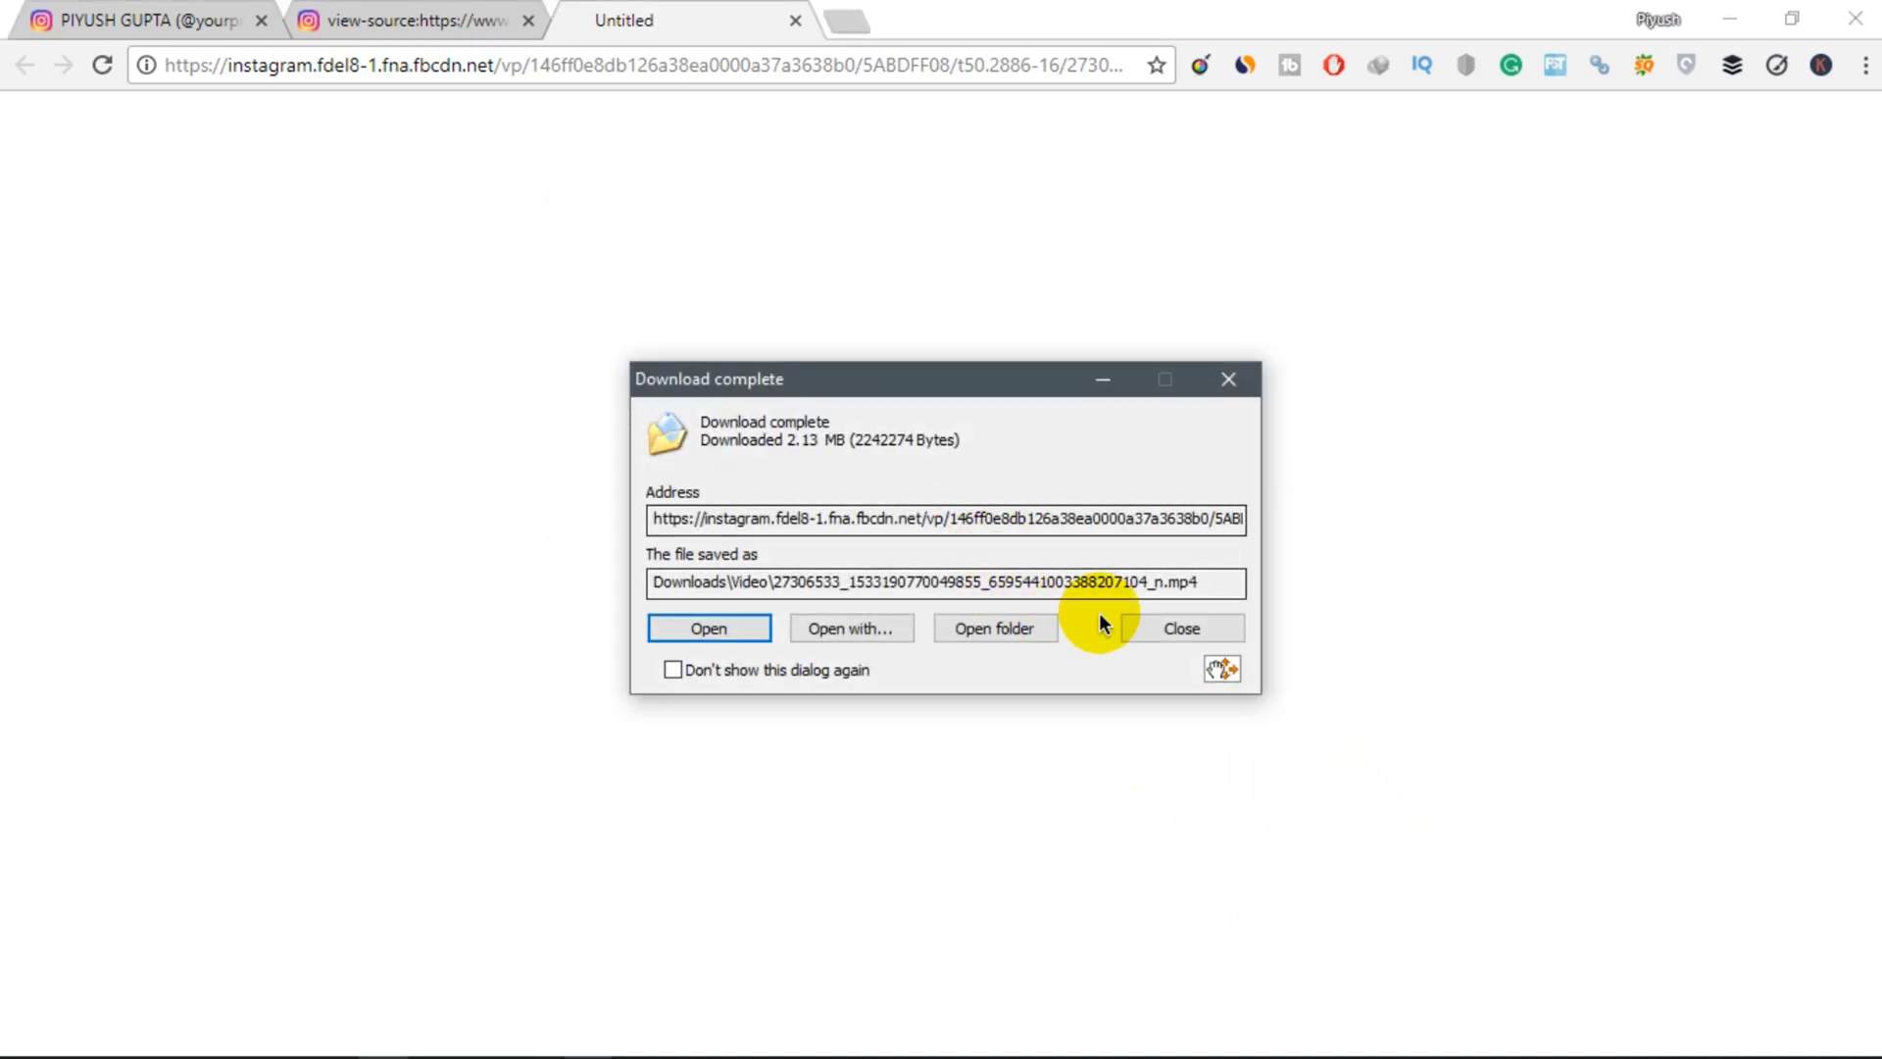
# - Play the downloaded mp4 in Media Player Classic, pause it, then minimize and restore the player
pyautogui.click(721, 628)
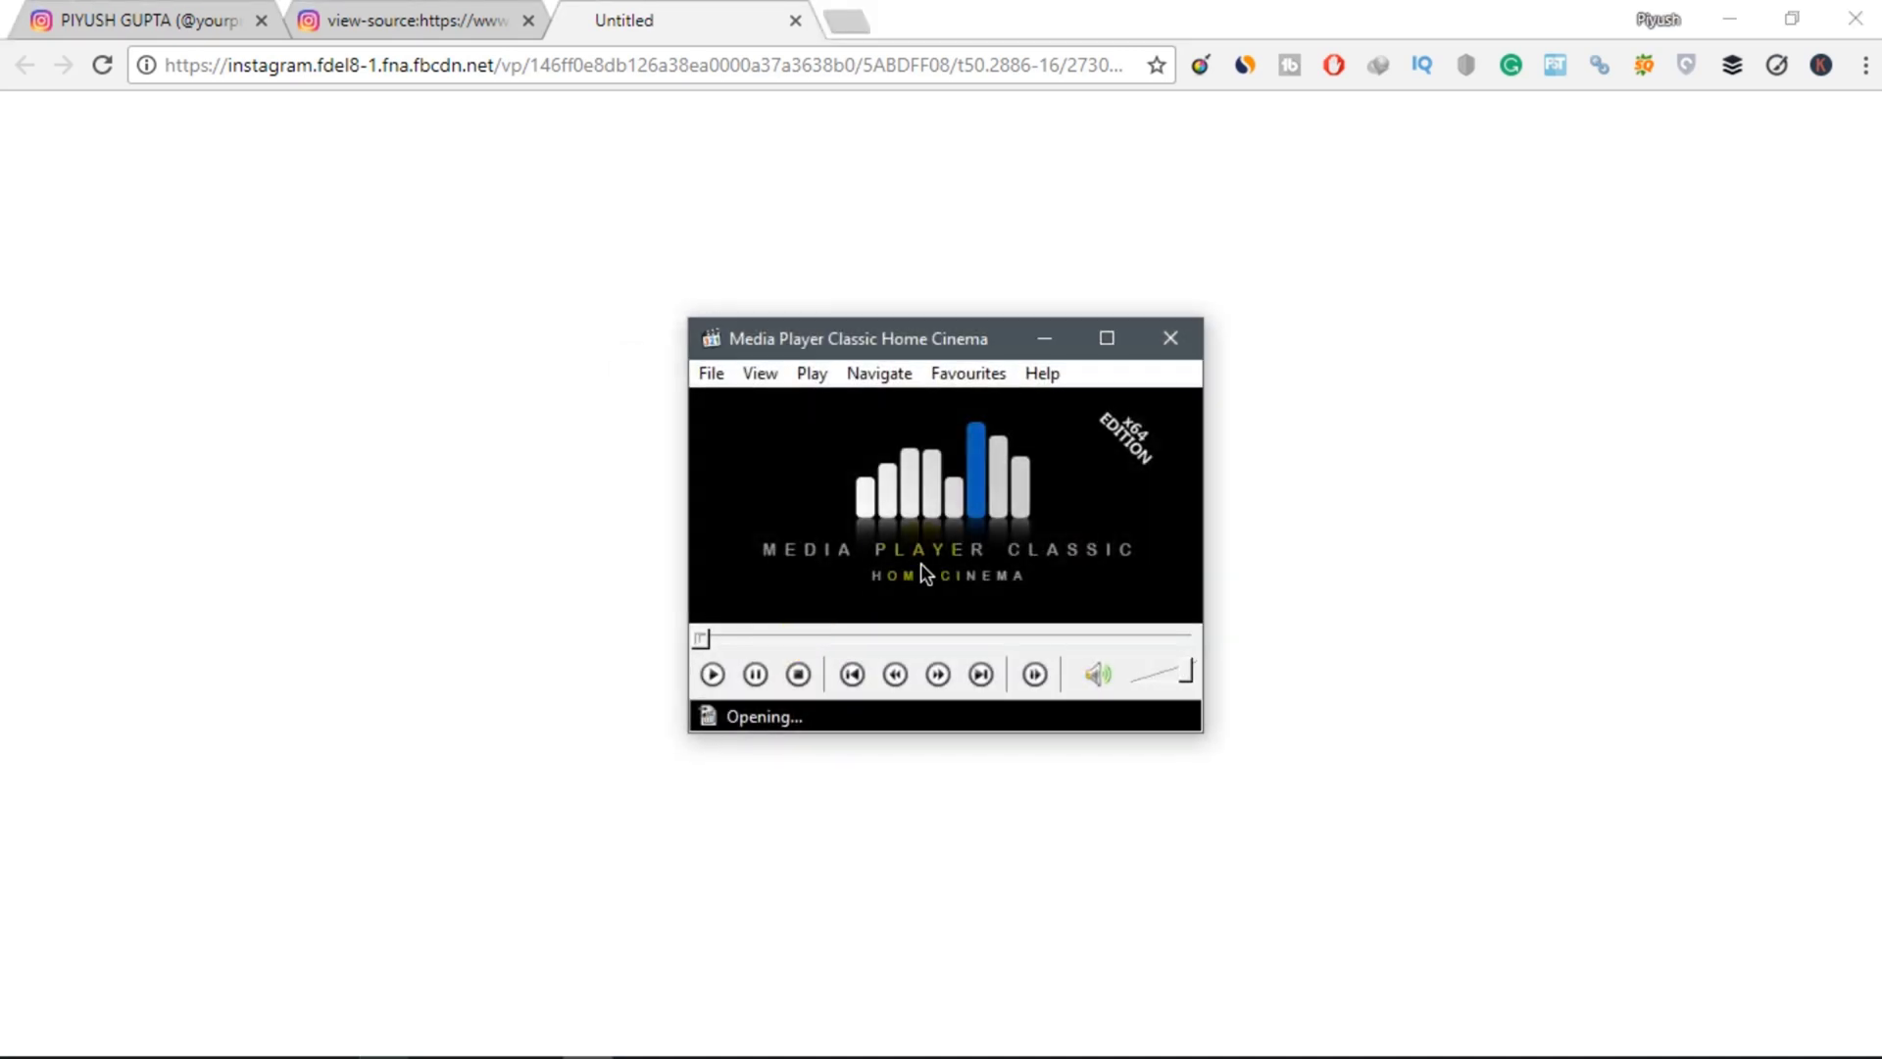
pyautogui.click(995, 520)
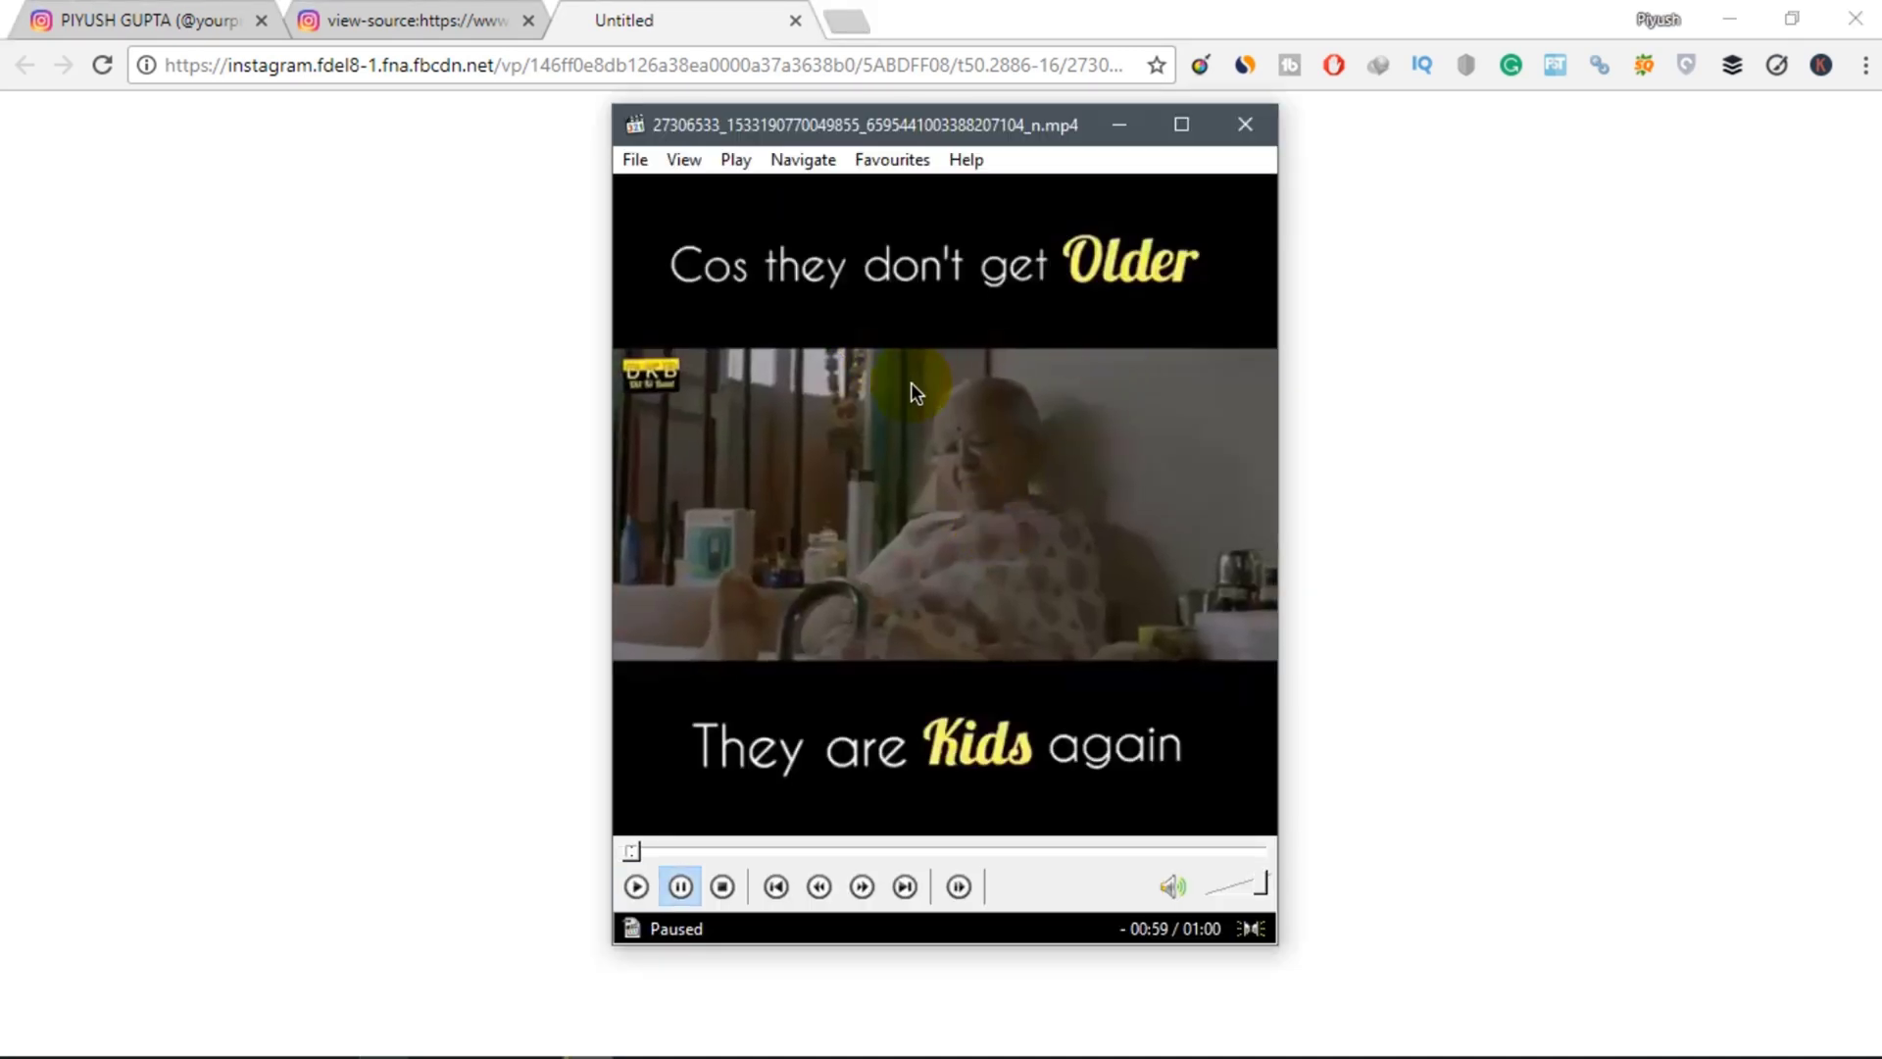
pyautogui.click(63, 22)
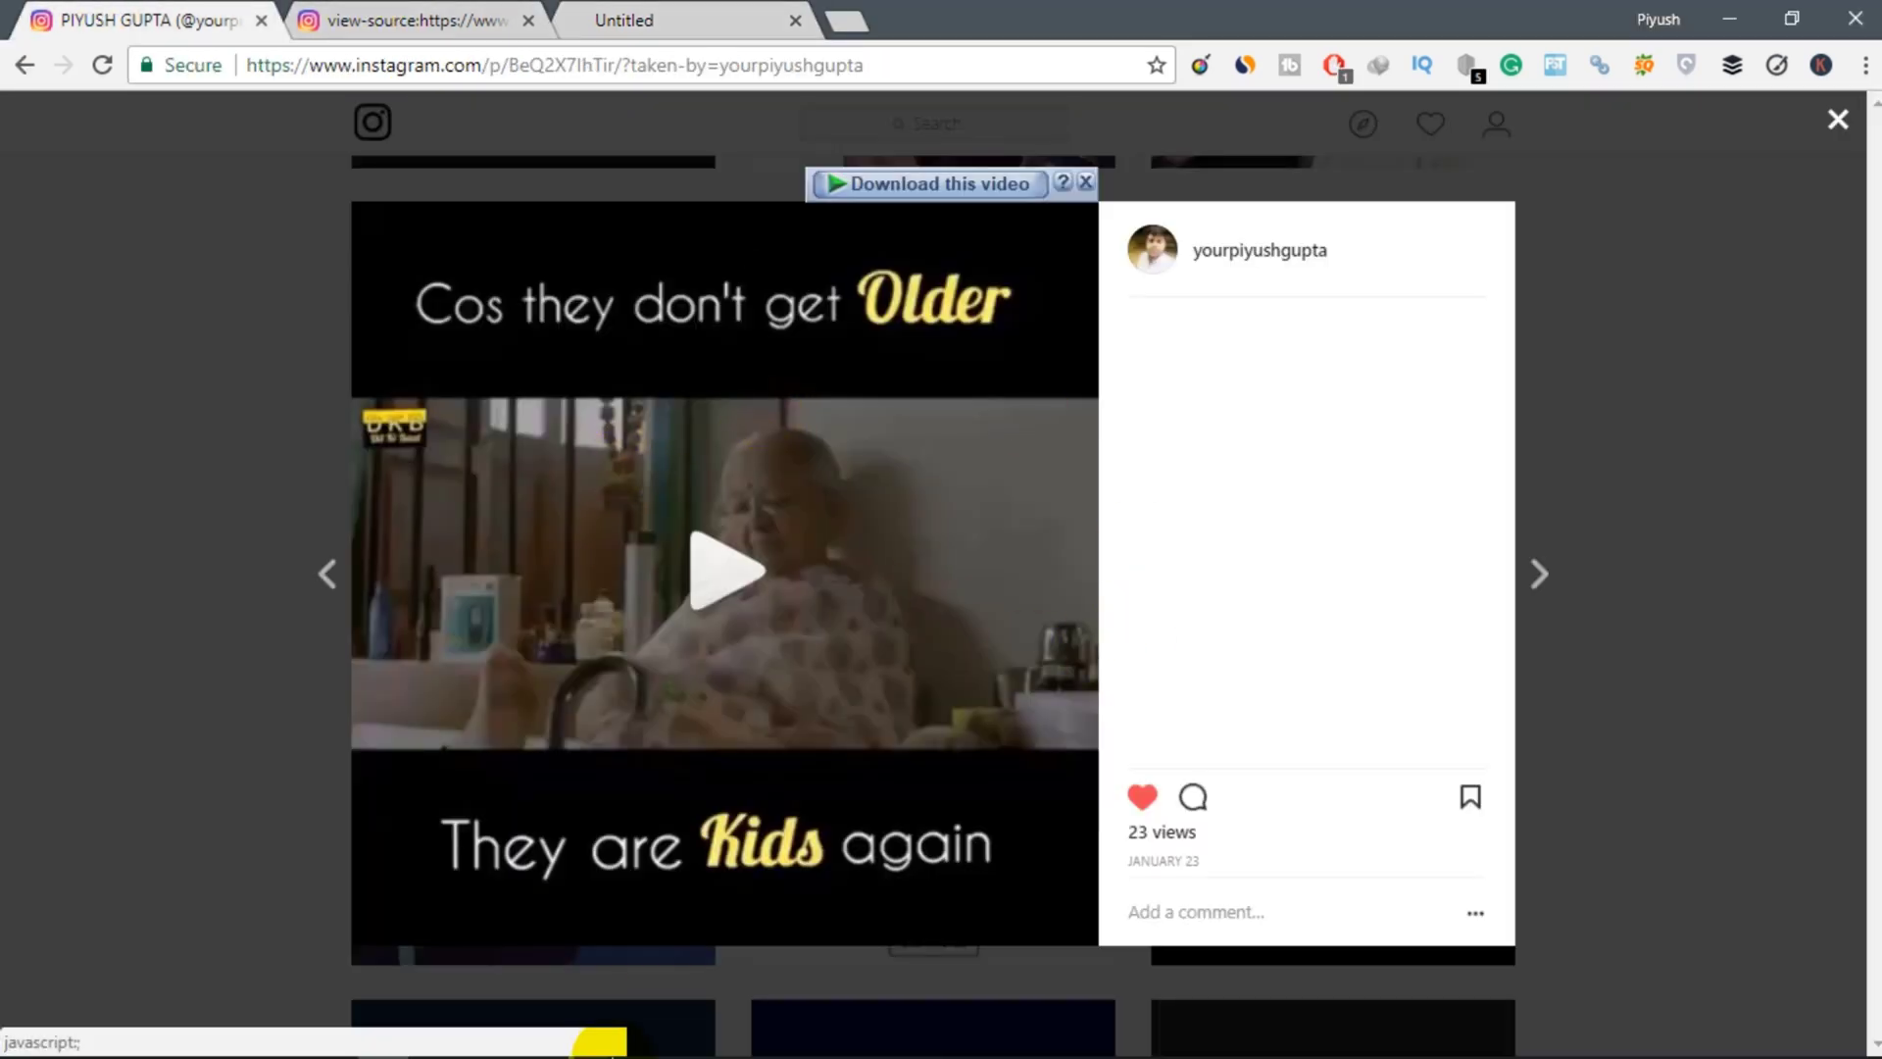
pyautogui.click(596, 1038)
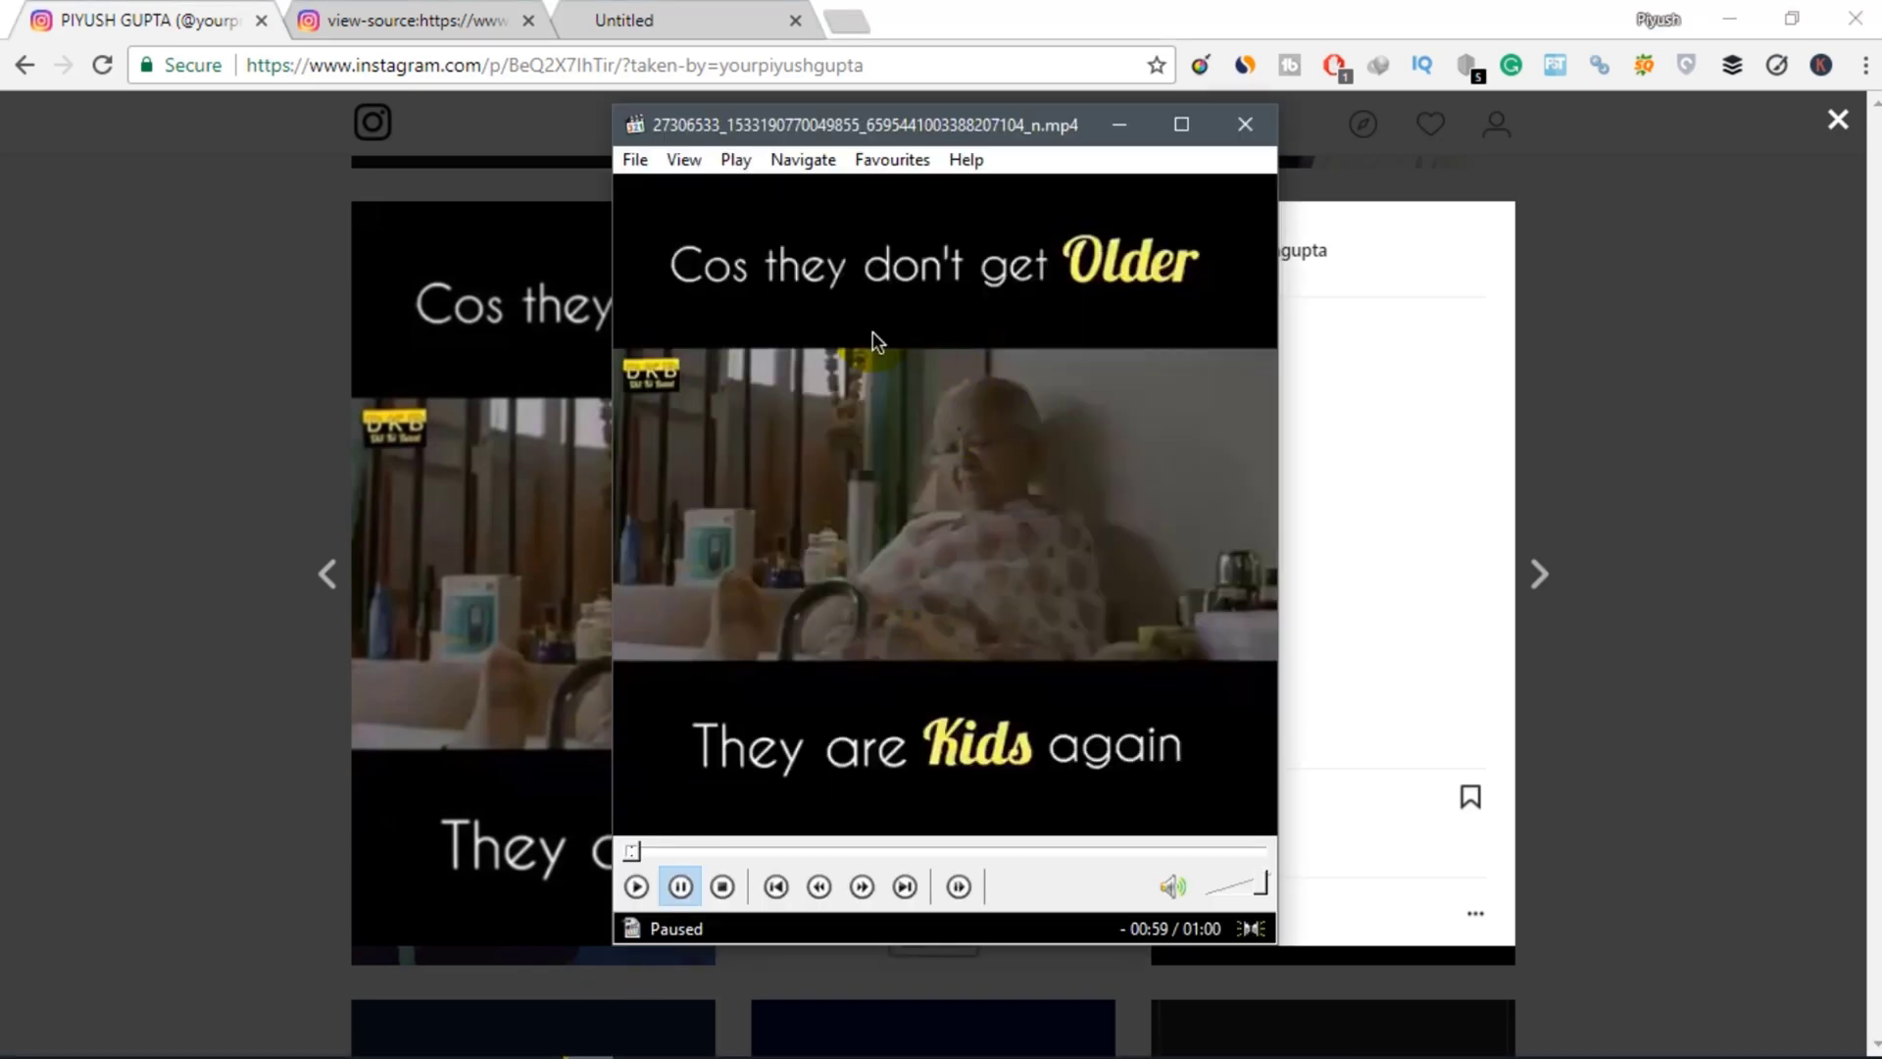